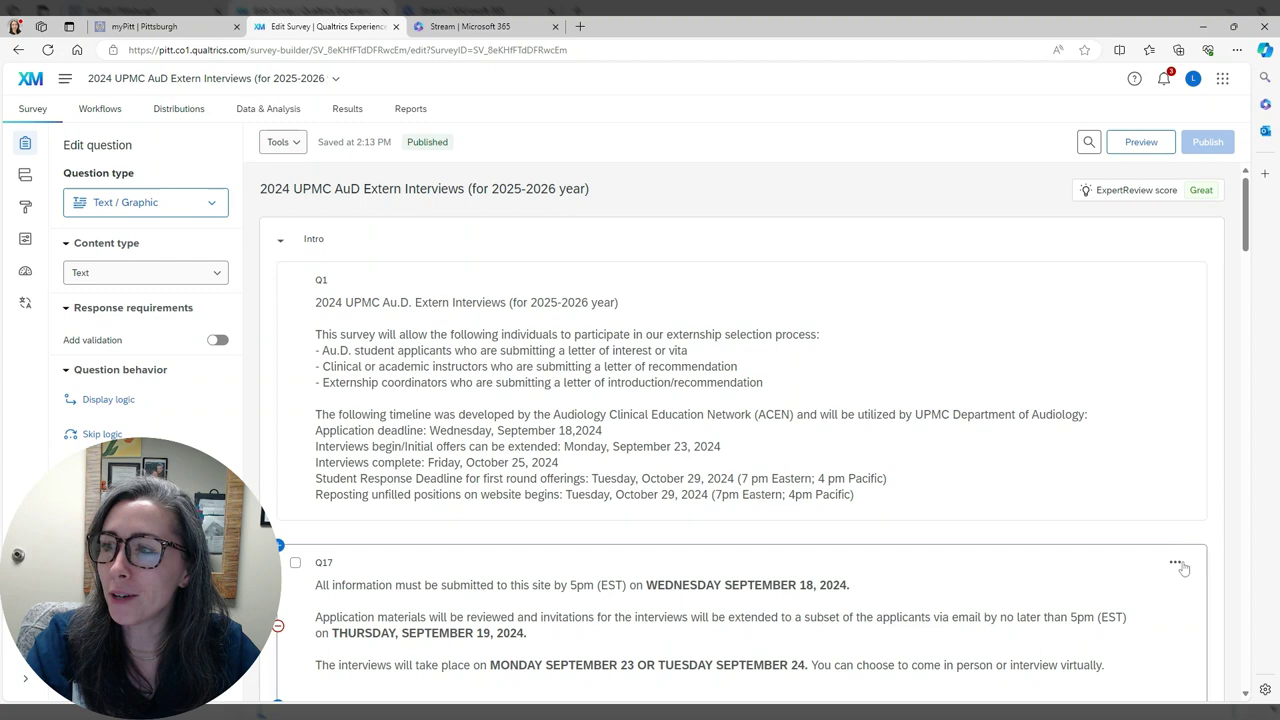
- Open the Q1 Intro text, with its three participant groups and ACEN timeline, for editing, leaving it unchanged
scroll(1008, 438, down, 2)
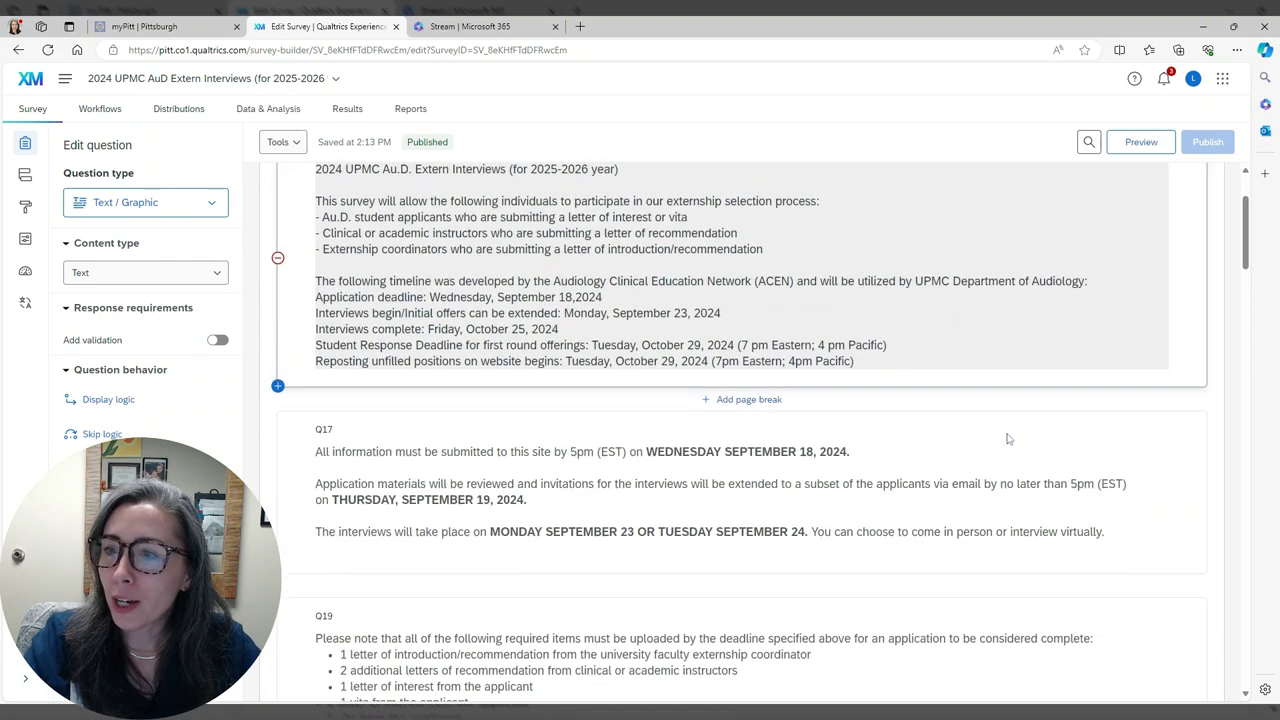
scroll(980, 405, up, 1)
click(920, 349)
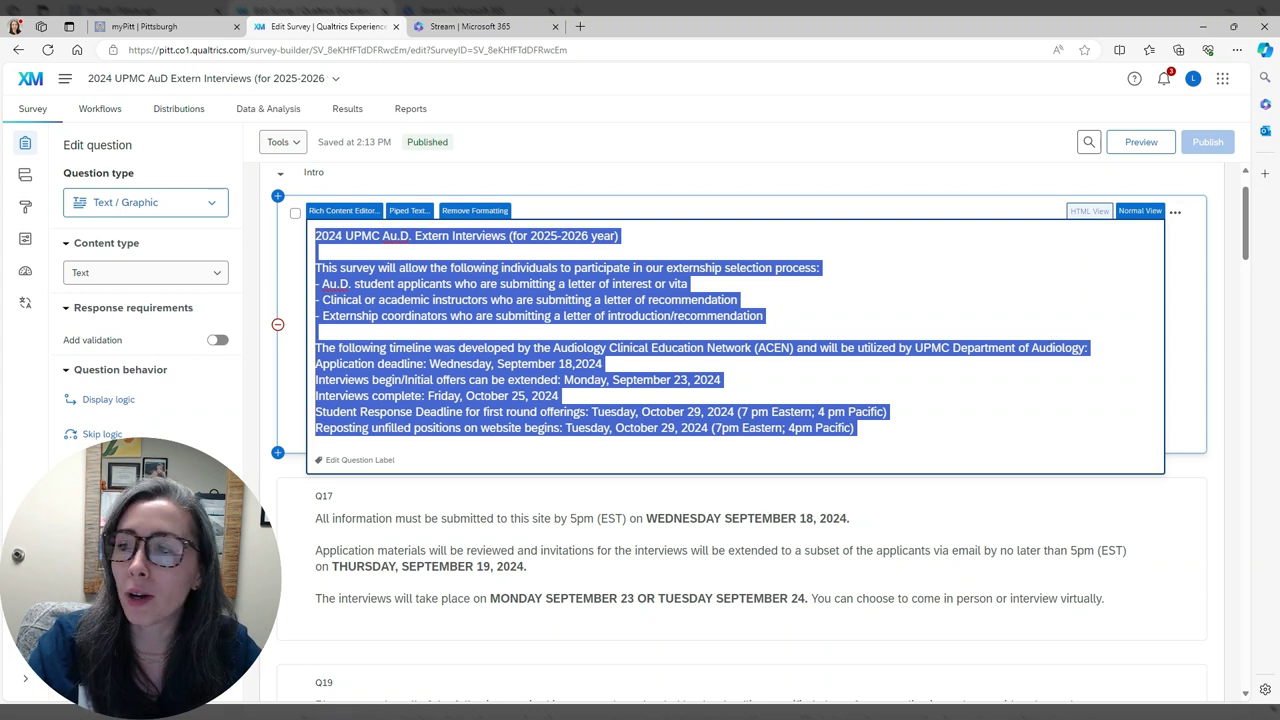
click(738, 299)
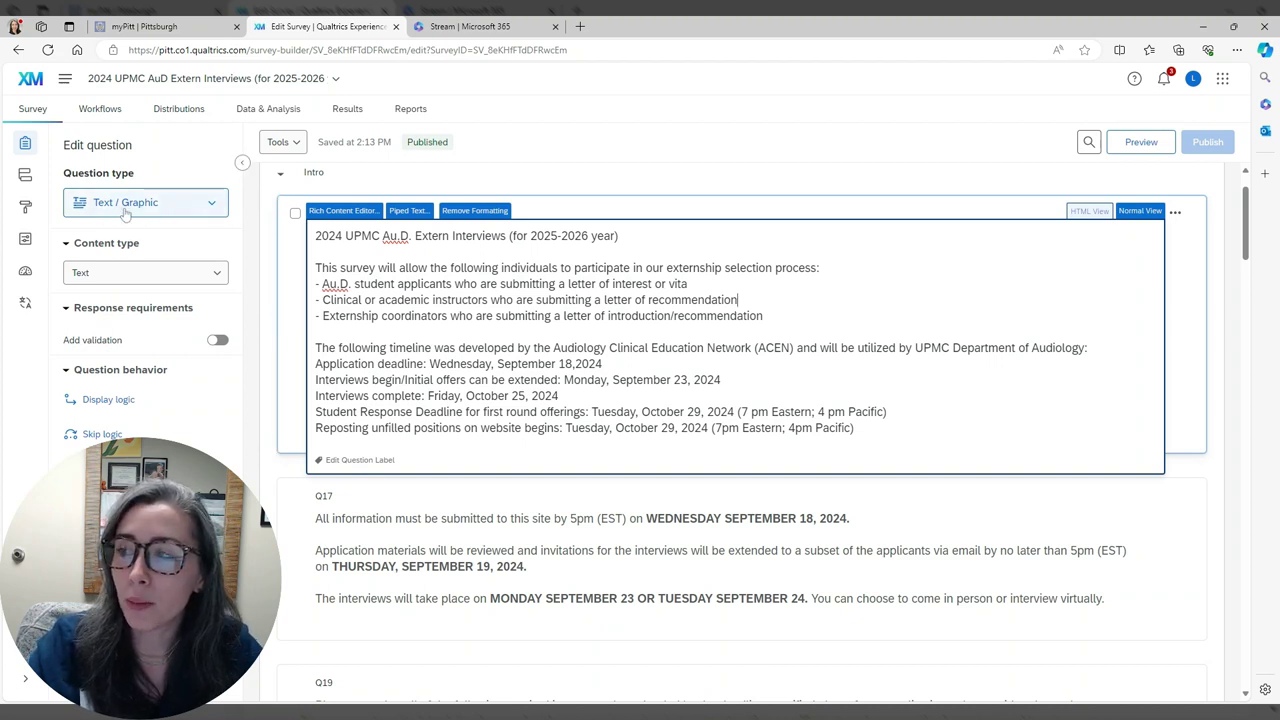
click(472, 315)
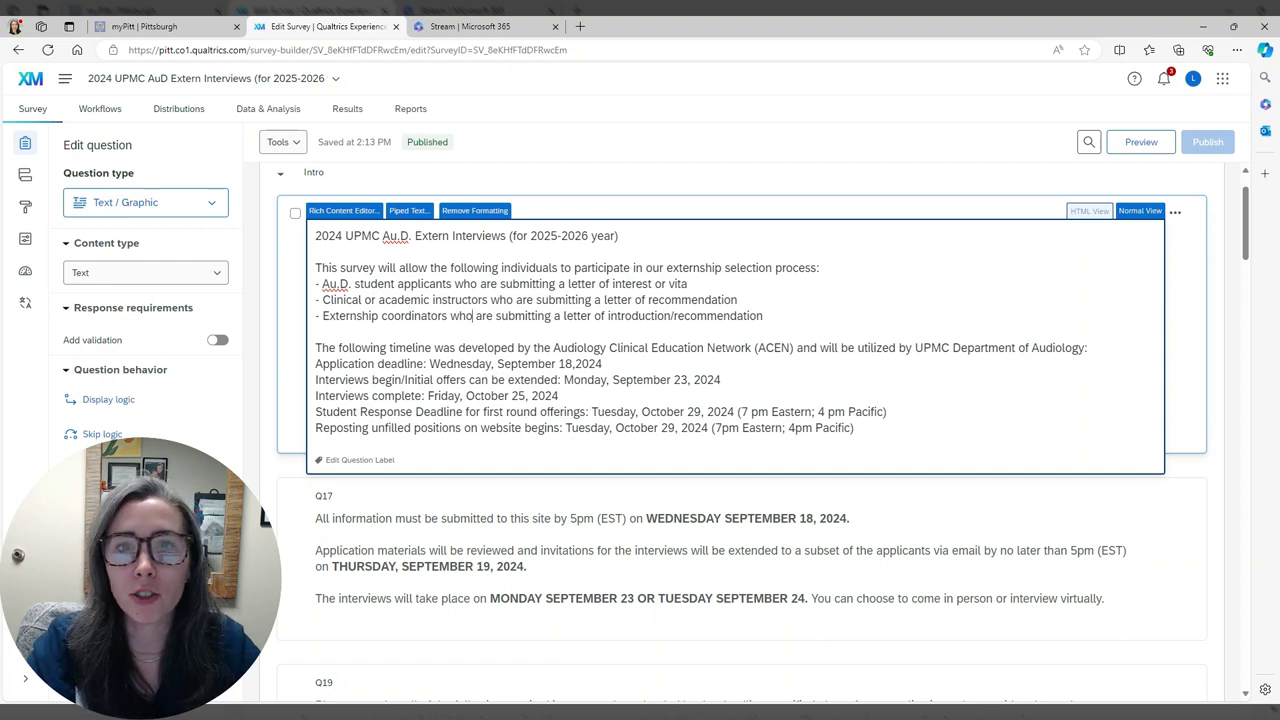
- Review the Q17 deadline message, then open Q19's four required-uploads notice, leaving both unchanged
click(962, 538)
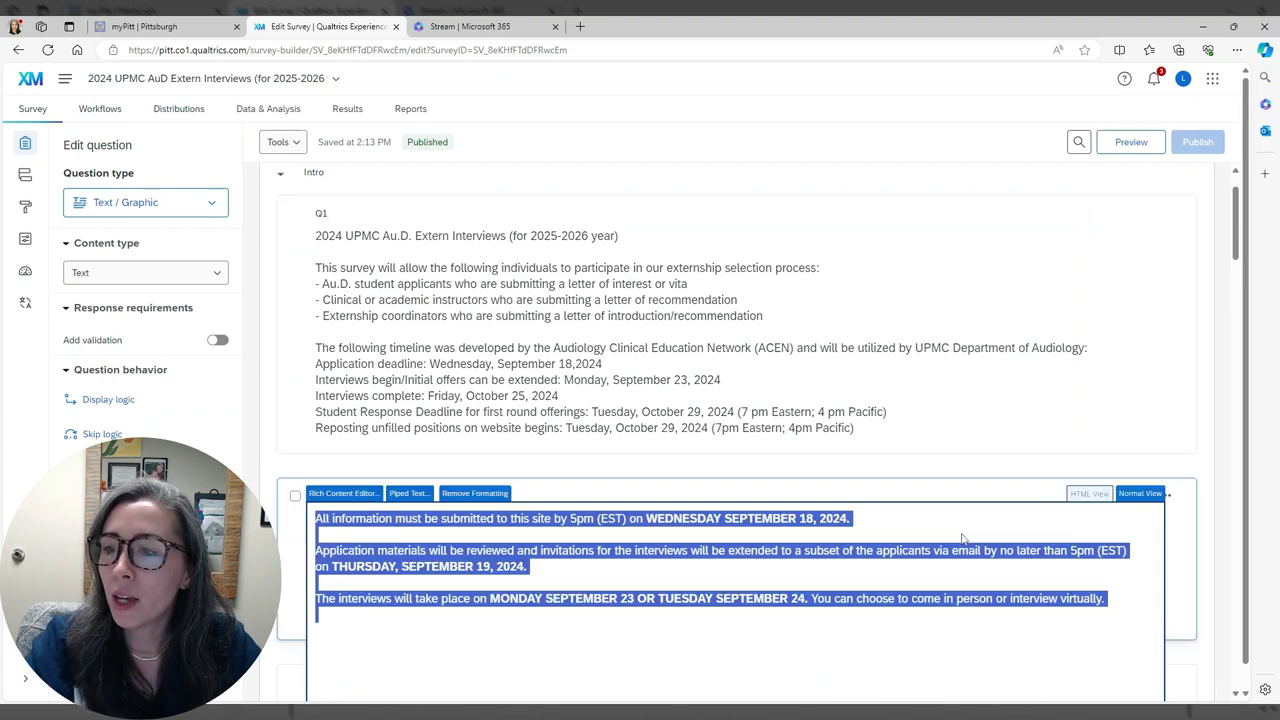
click(889, 505)
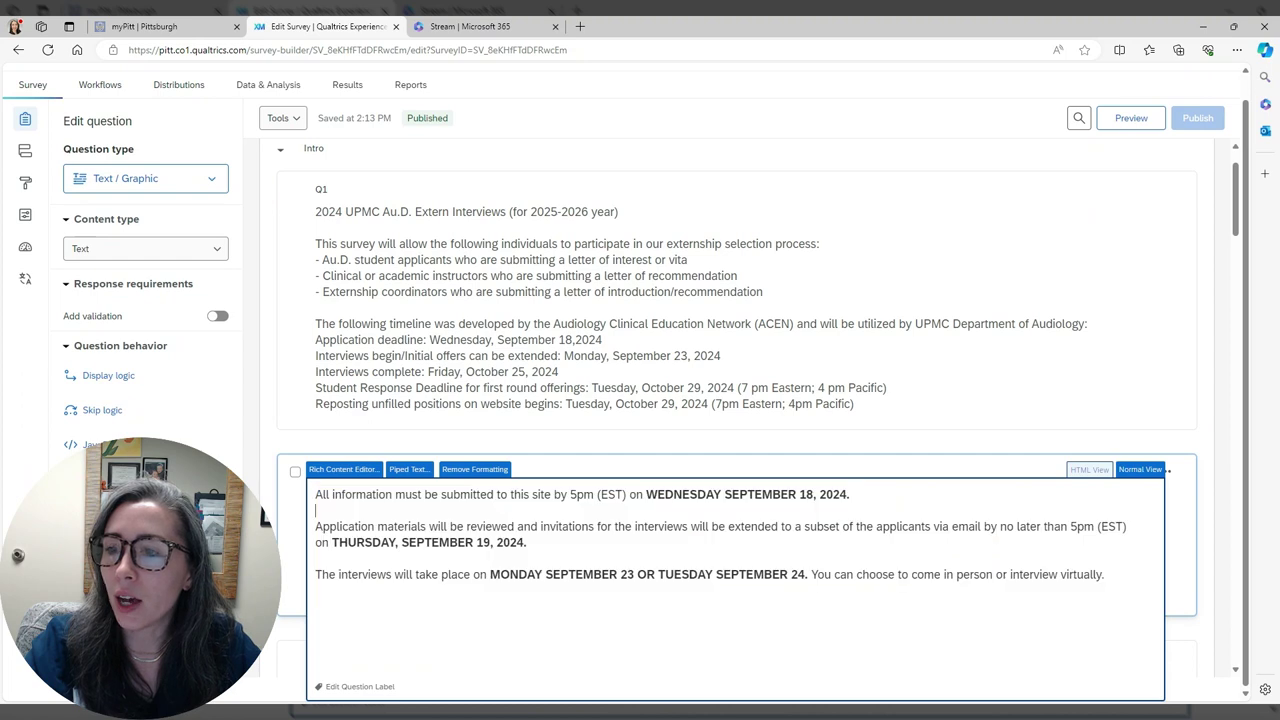
scroll(1150, 460, down, 2)
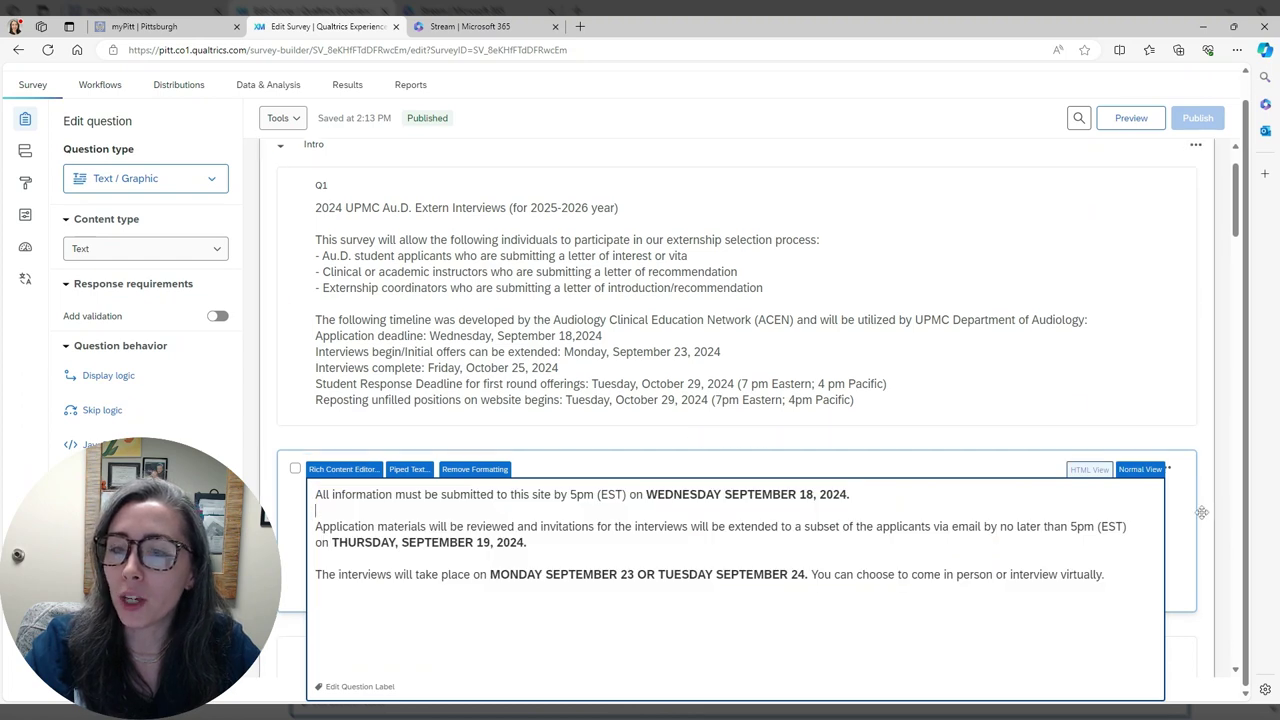
key(ctrl+a)
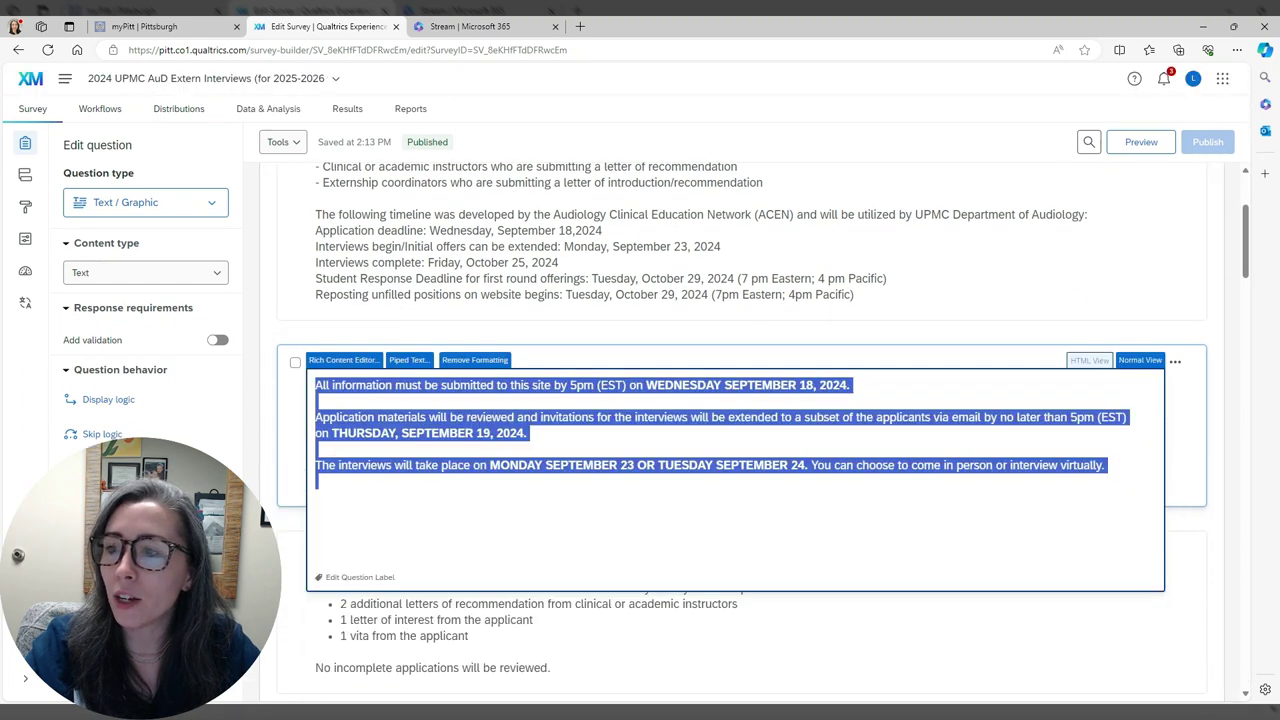
click(683, 465)
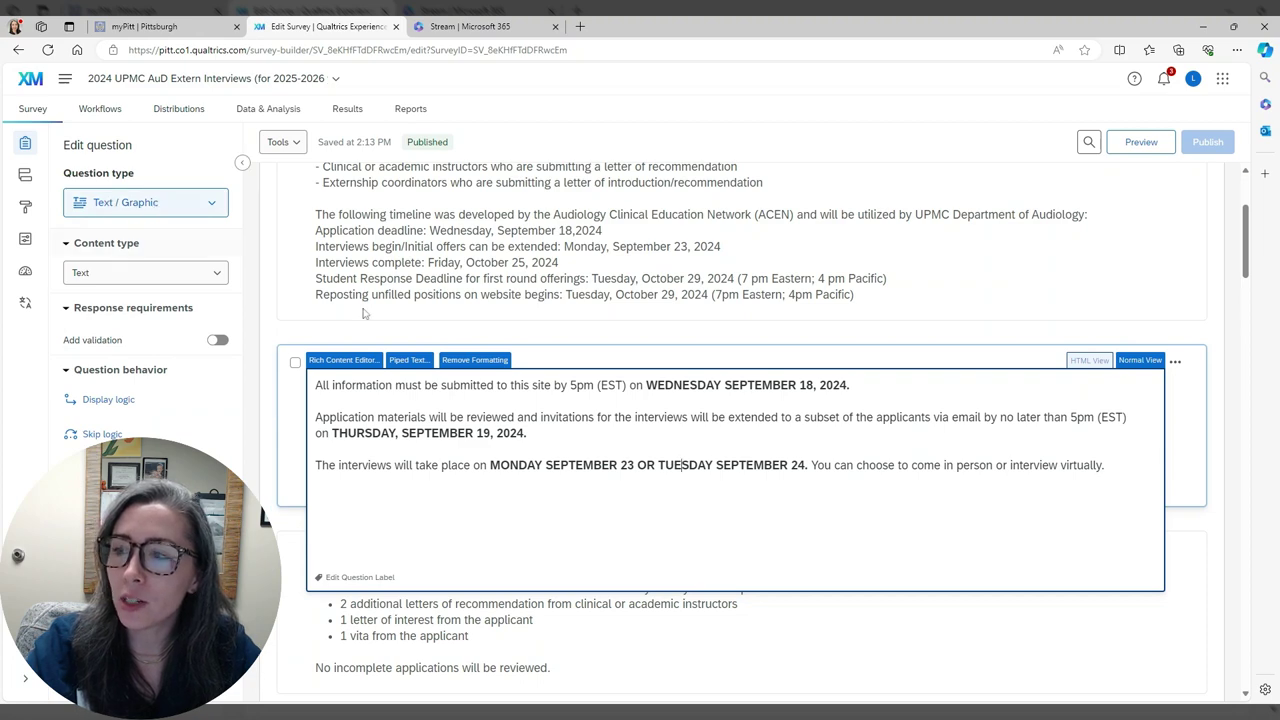
click(1037, 486)
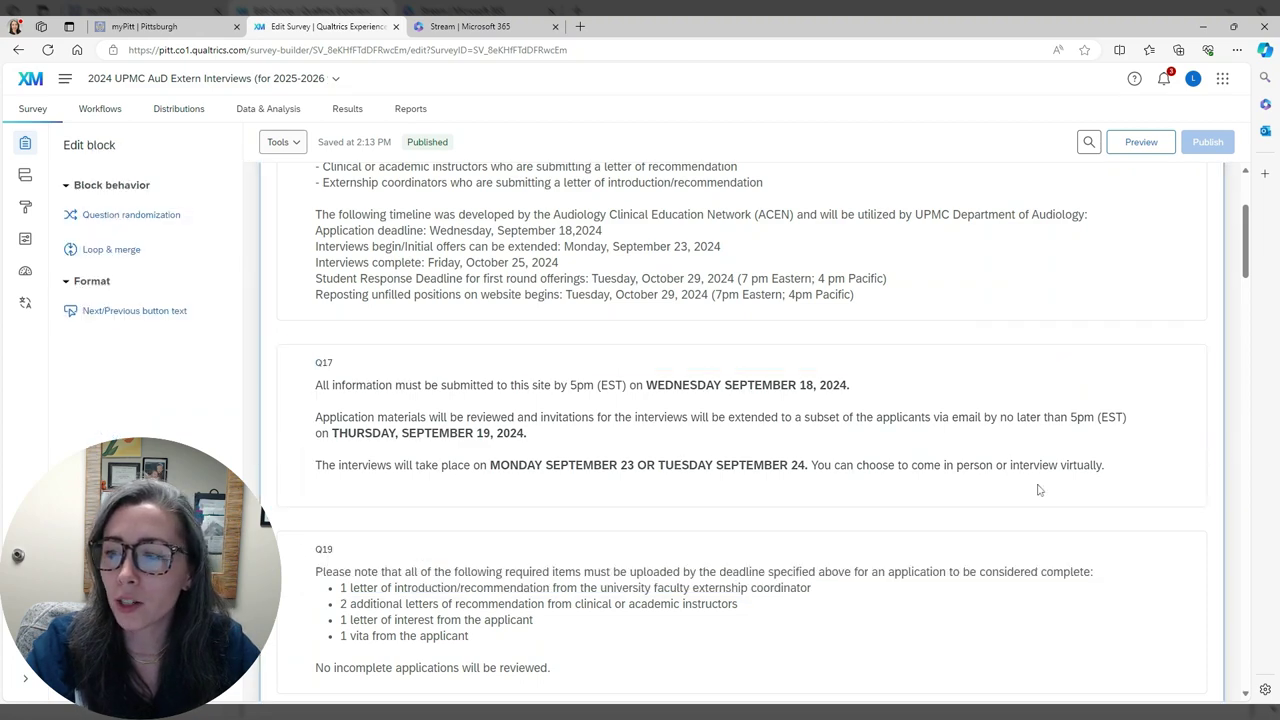
scroll(1037, 486, down, 3)
click(580, 384)
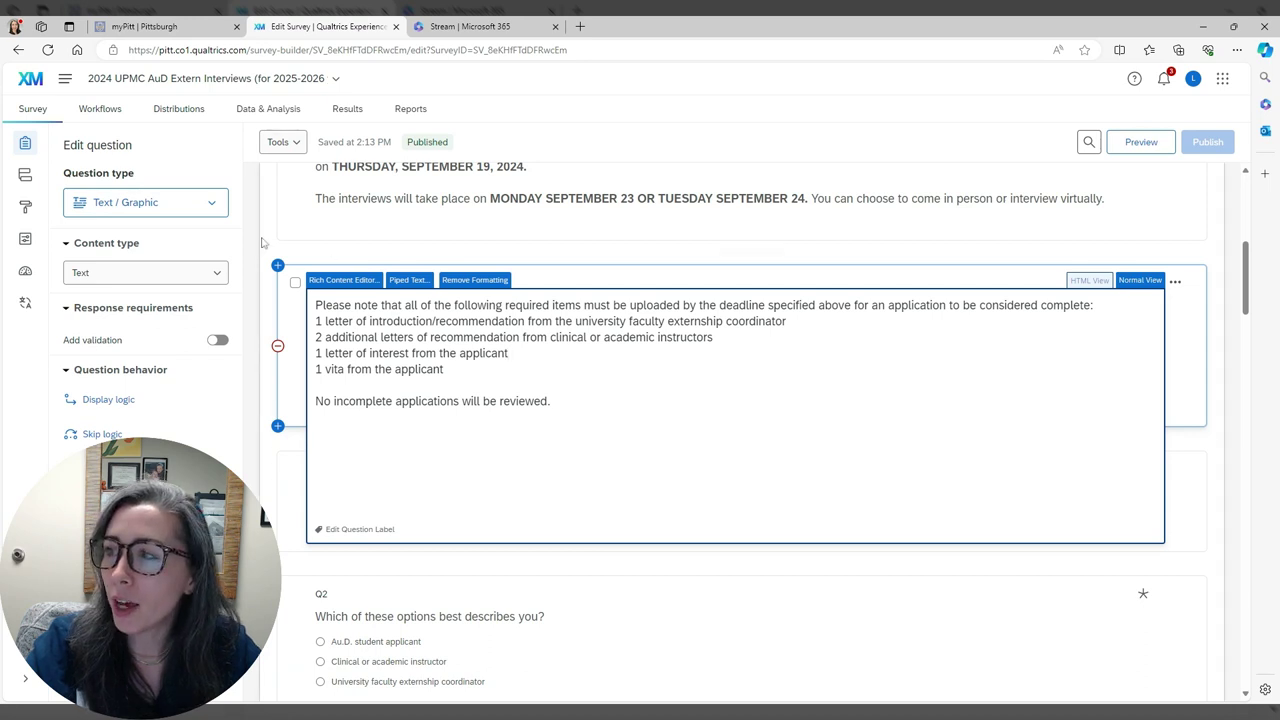
- Close Q19's editor and open Q15's text with the 'UPMC externship description details' link
click(1221, 381)
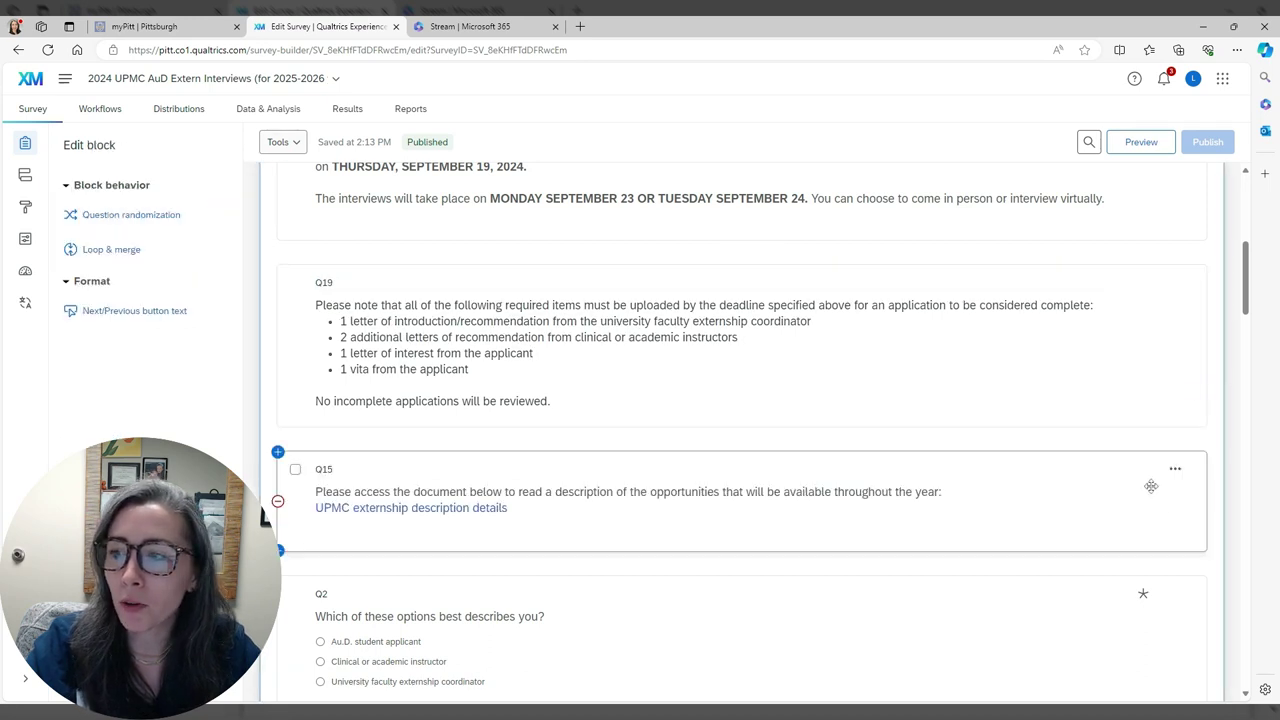
scroll(1151, 488, down, 2)
click(1012, 293)
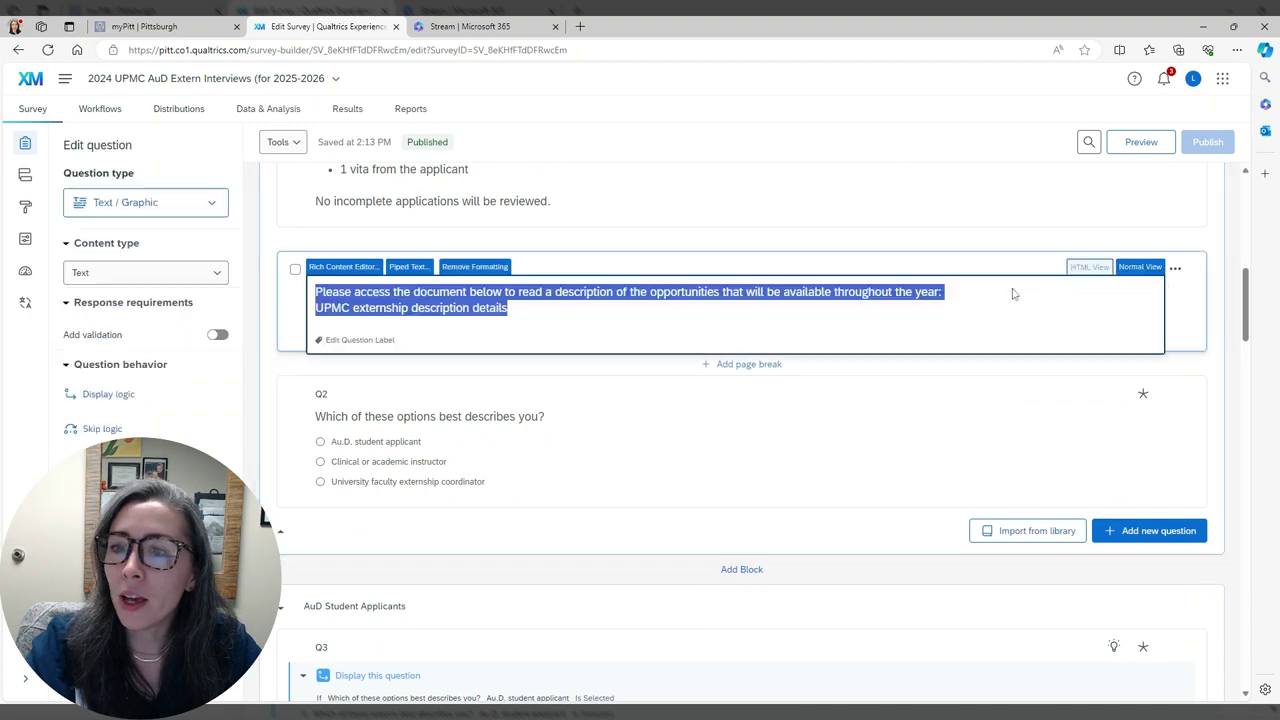
key(Right)
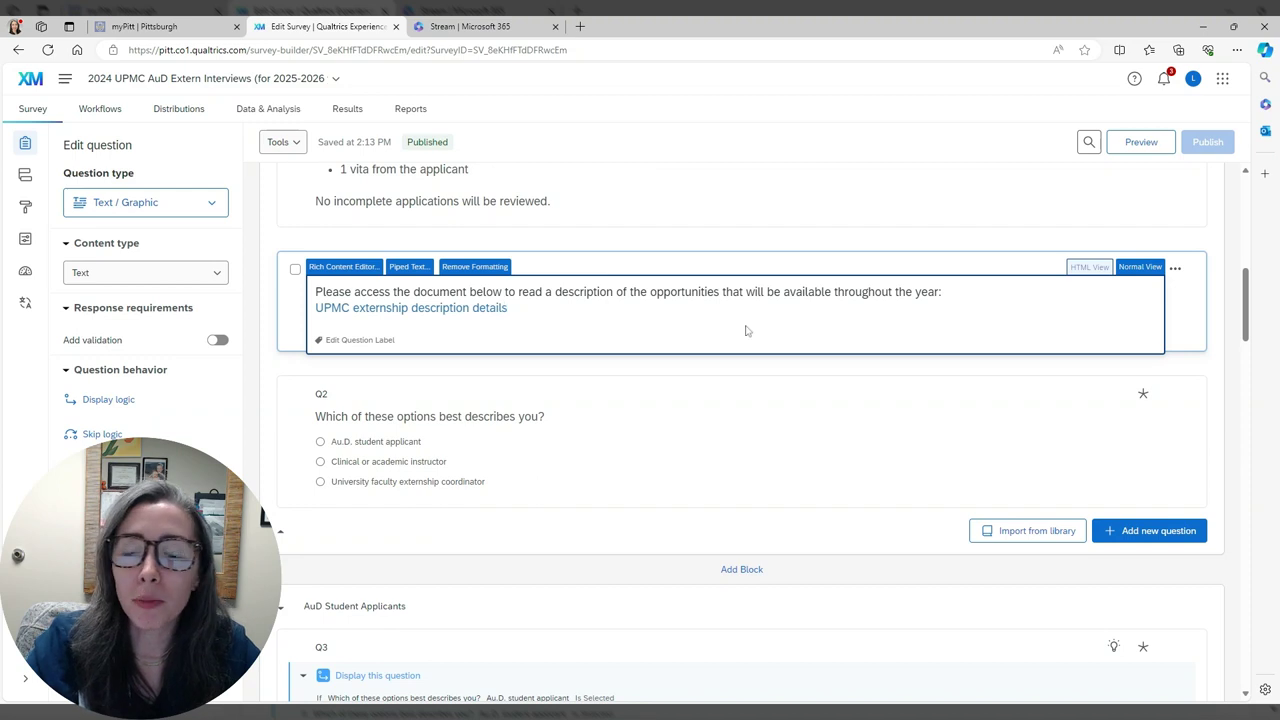
click(929, 451)
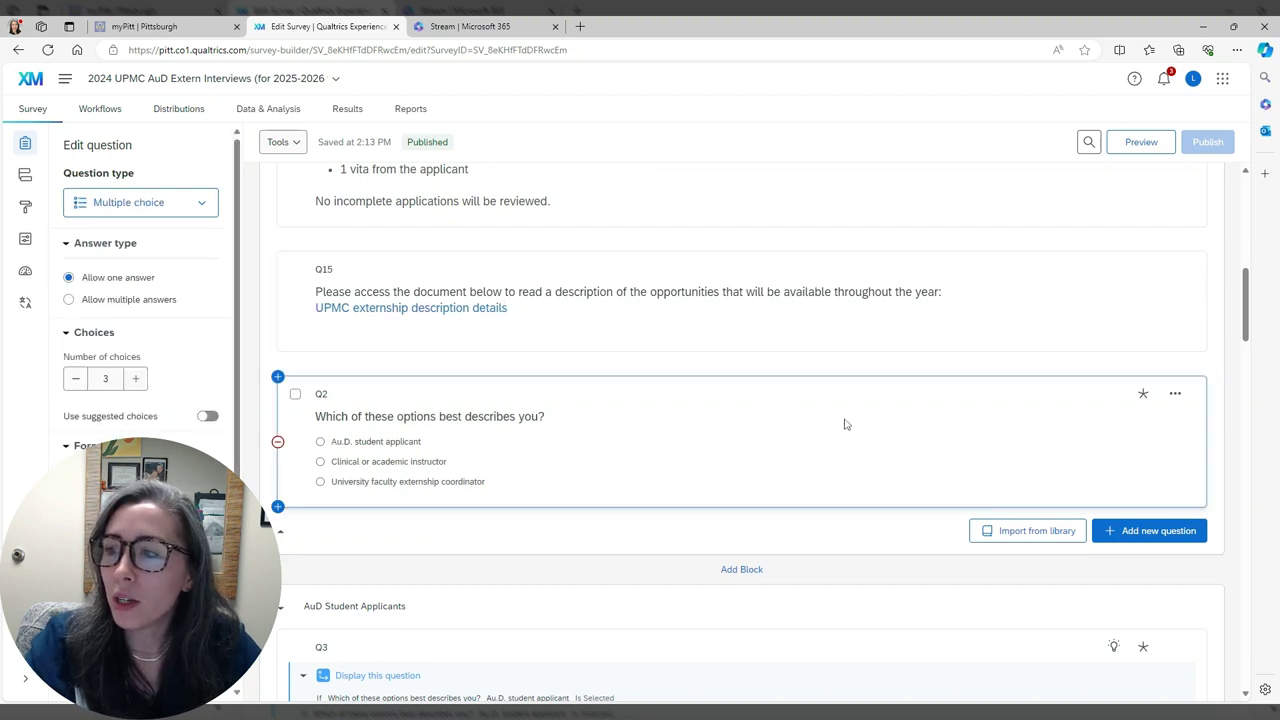
scroll(845, 422, down, 1)
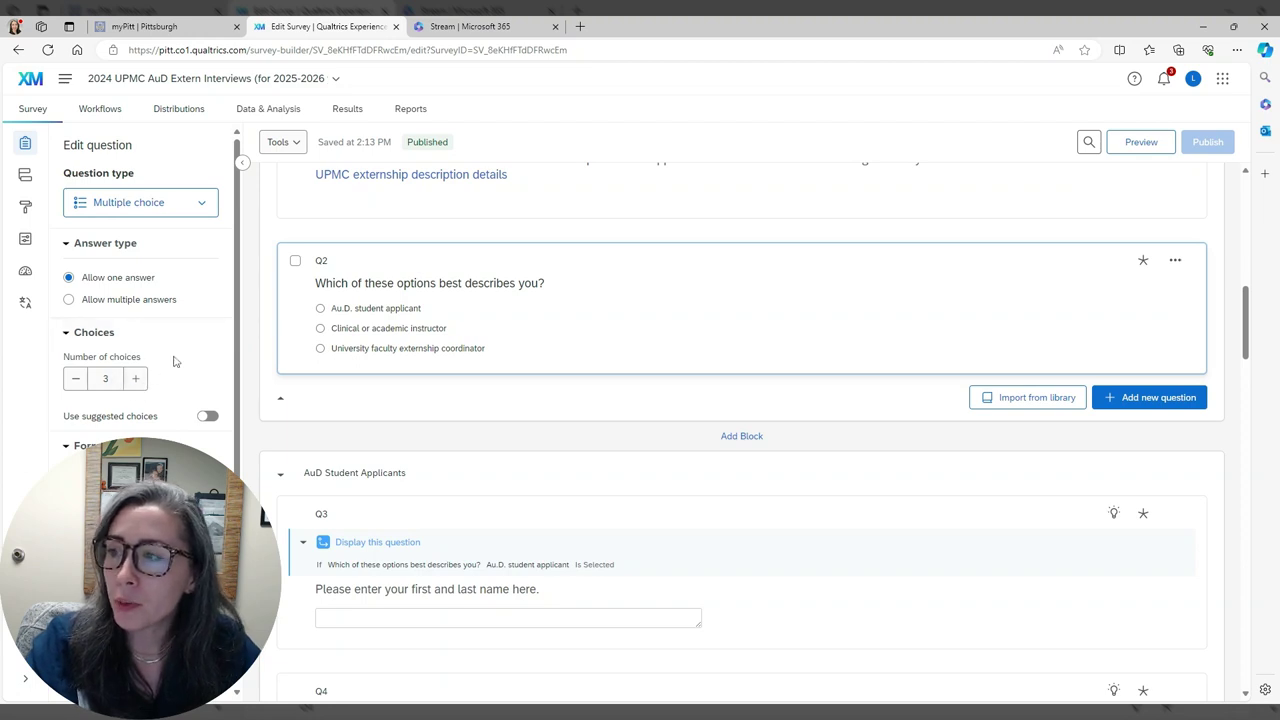
scroll(177, 361, down, 2)
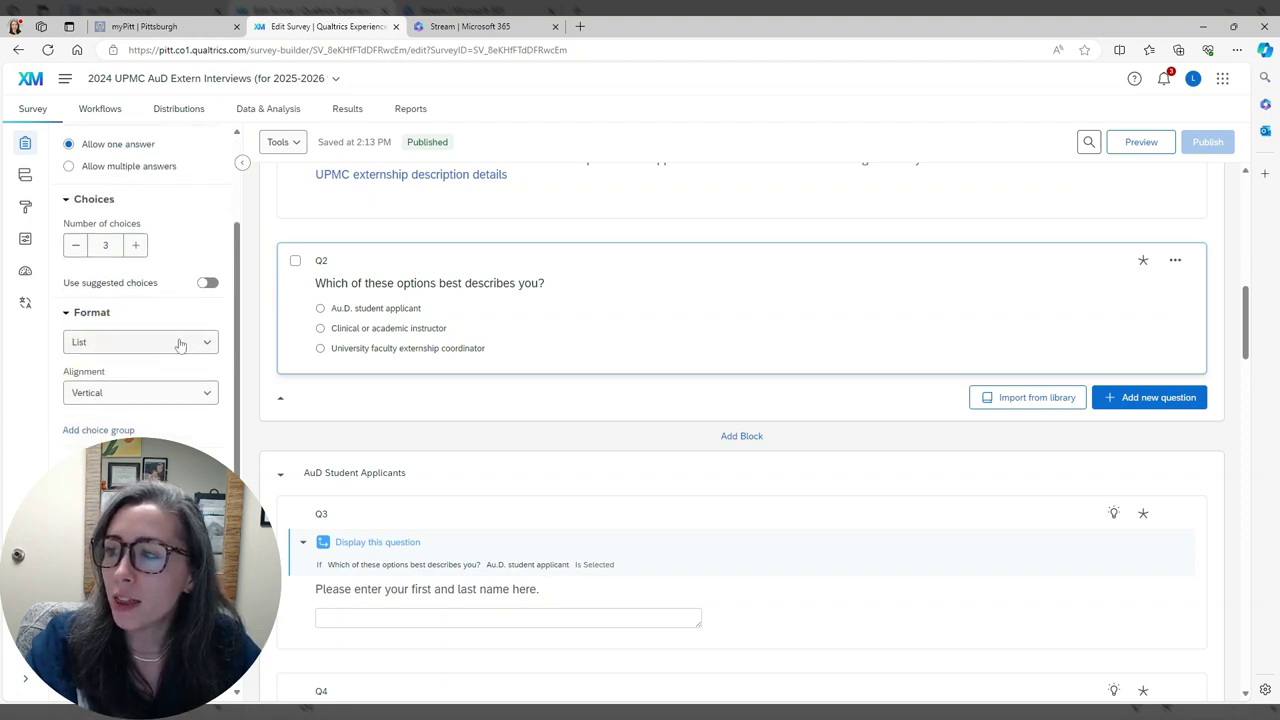
scroll(180, 345, down, 1)
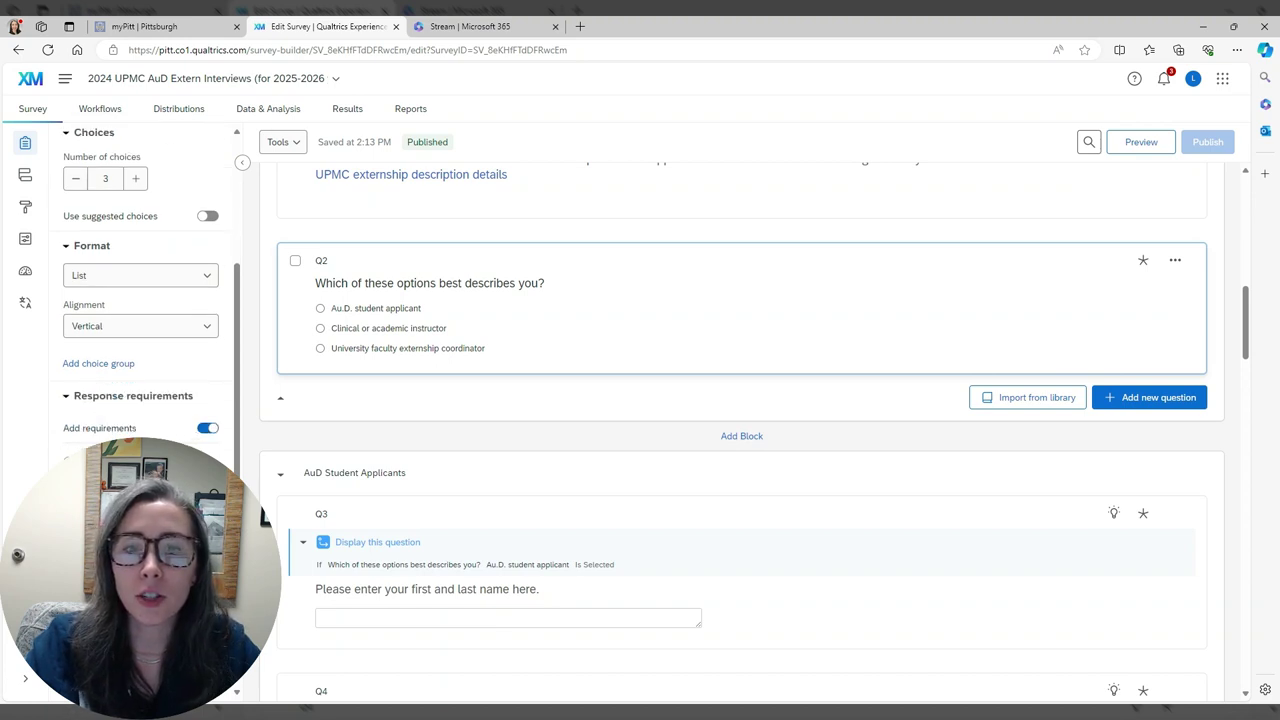
scroll(140, 380, down, 2)
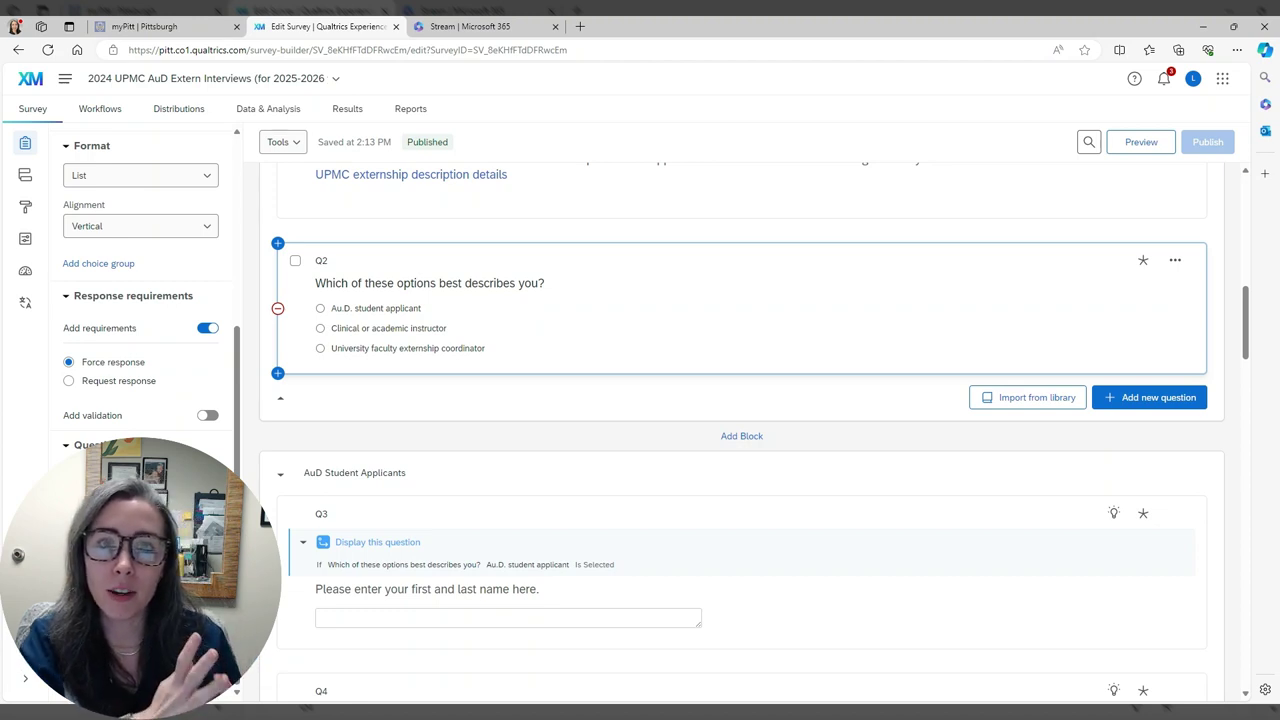
- Scroll to Q3 and show its single-line, forced-response text-entry settings
scroll(745, 352, down, 1)
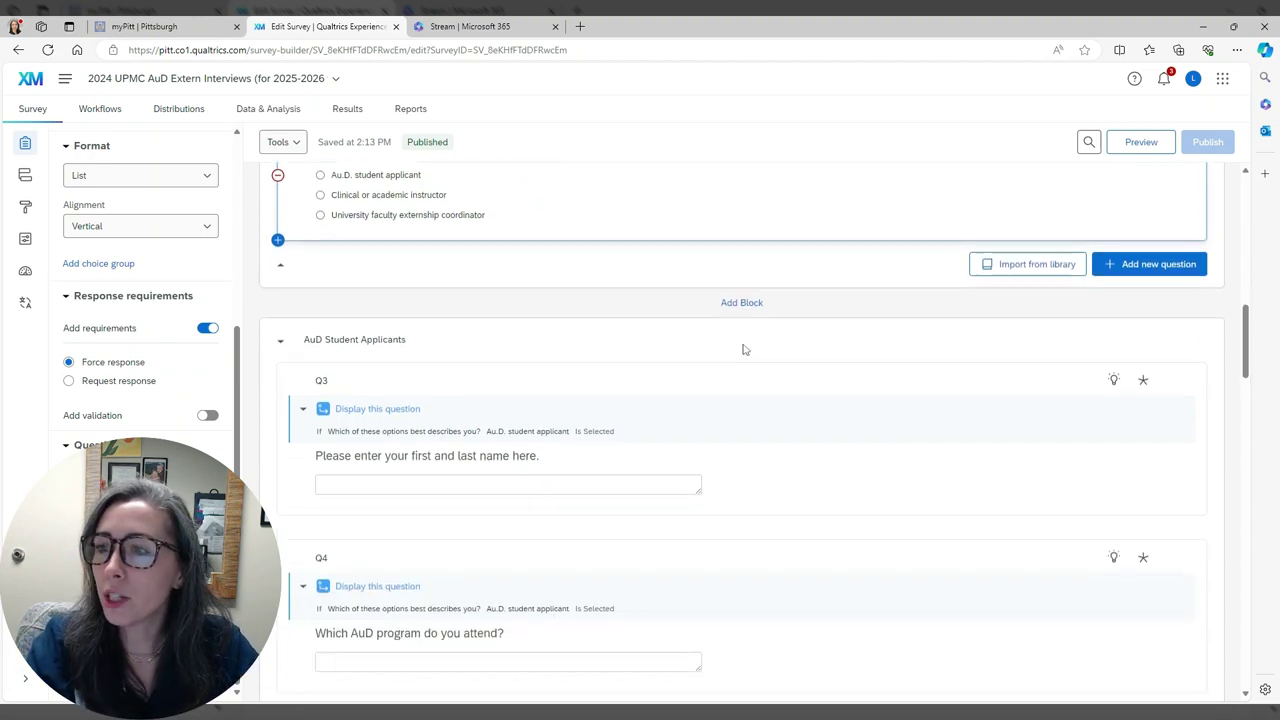
scroll(763, 400, down, 1)
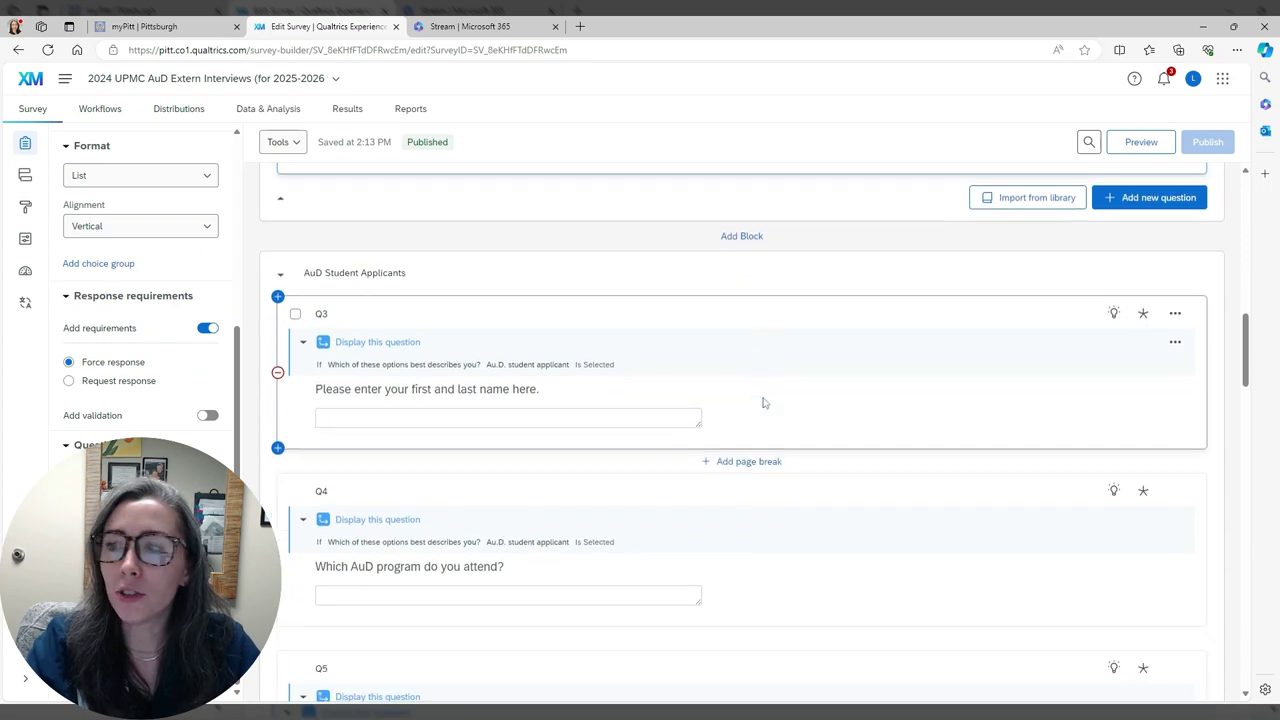
scroll(717, 340, down, 1)
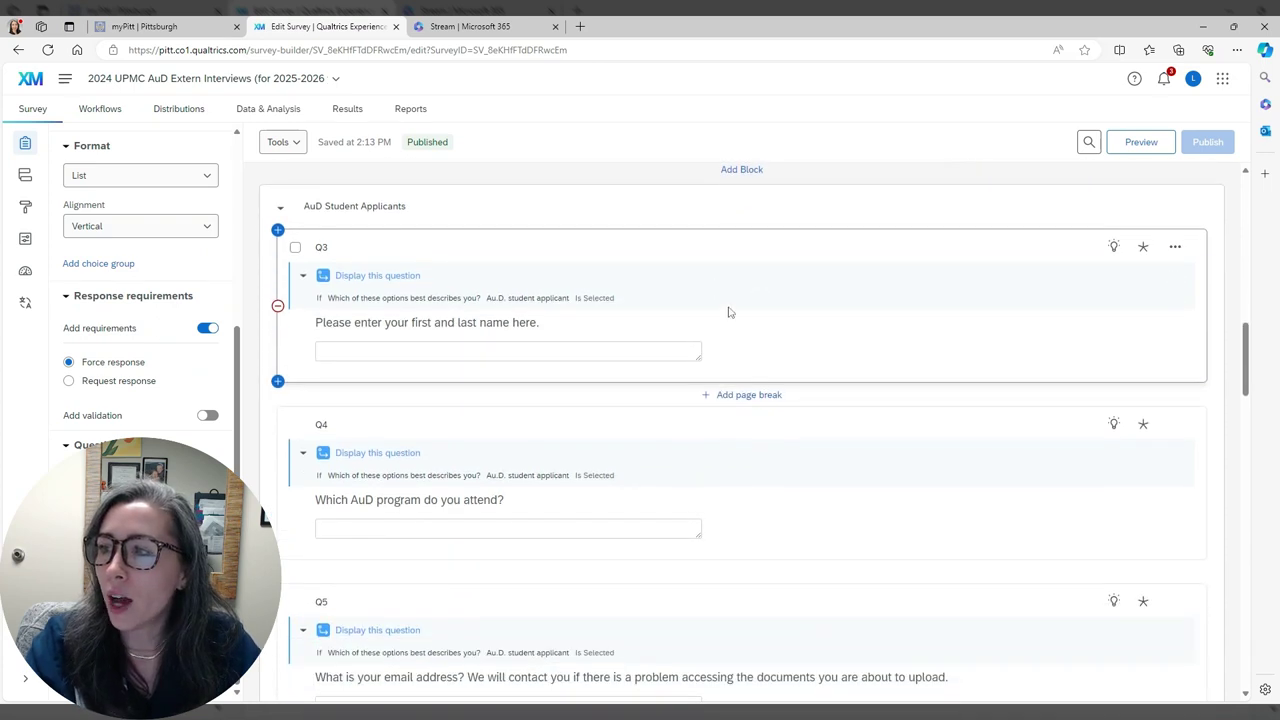
click(794, 301)
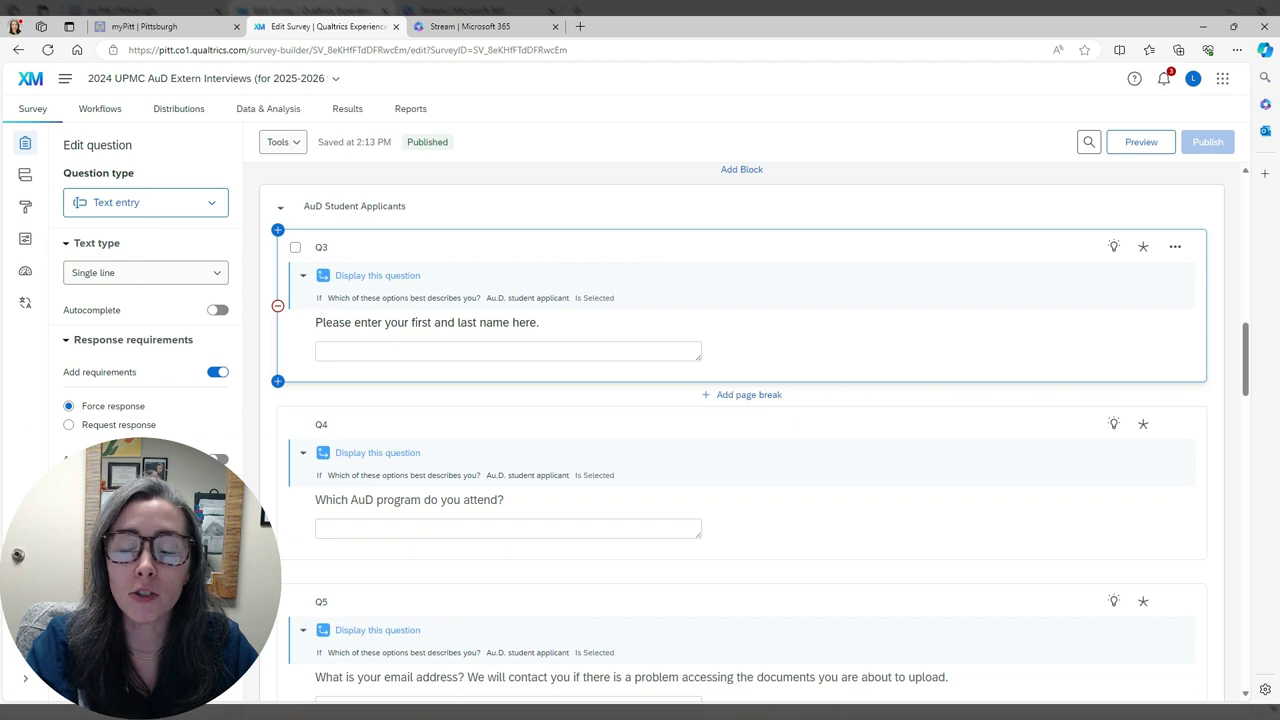
- Open Q3's question text without changes, then close it and focus the name answer box
click(443, 334)
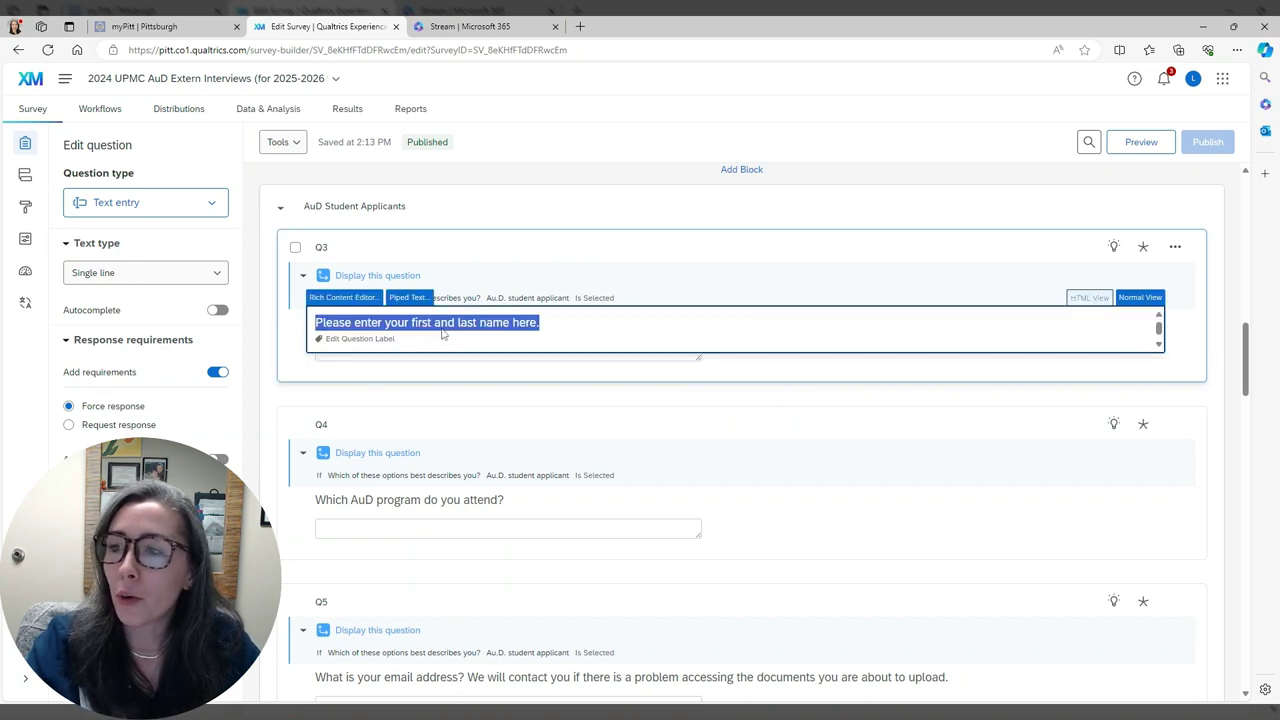
key(End)
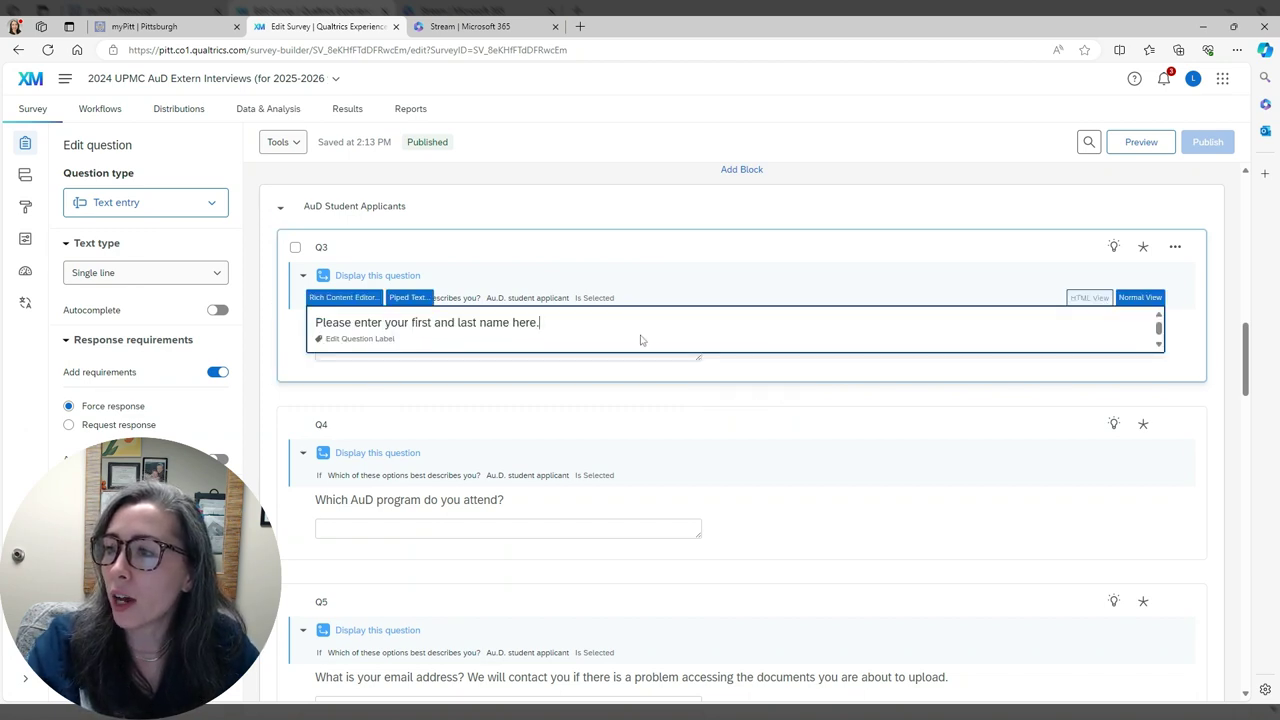
mouse_move(278, 232)
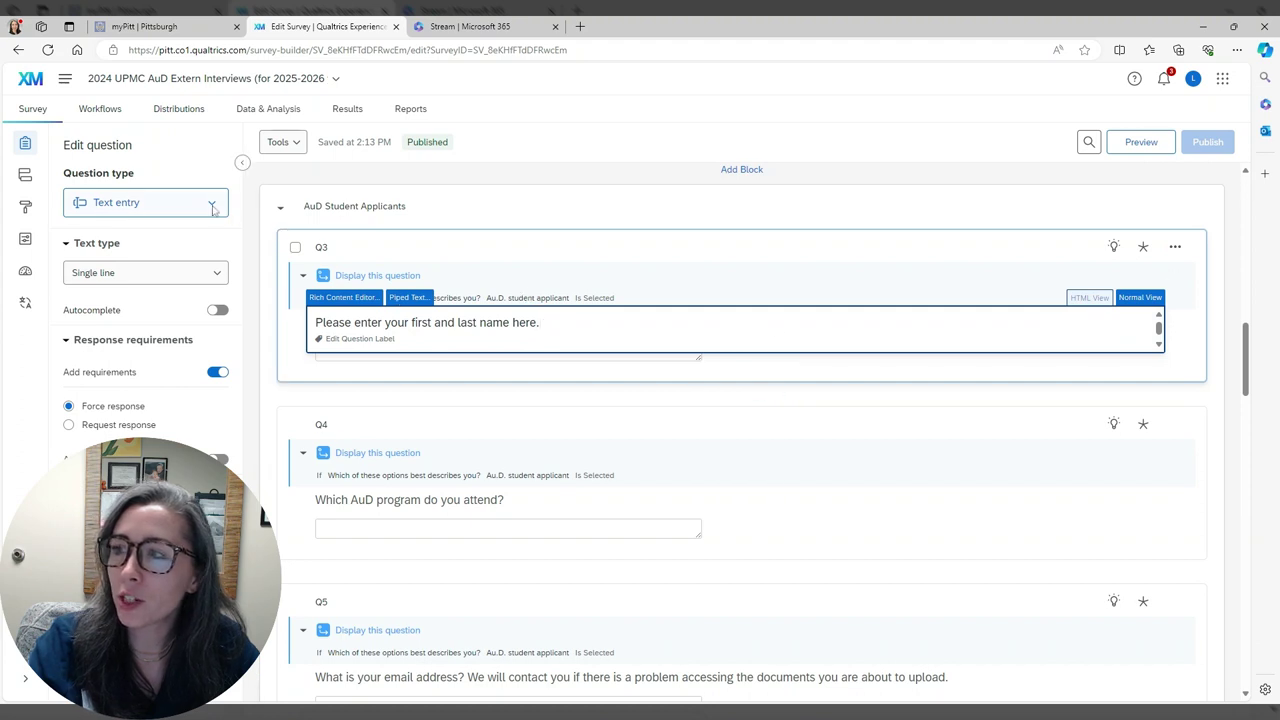
click(800, 366)
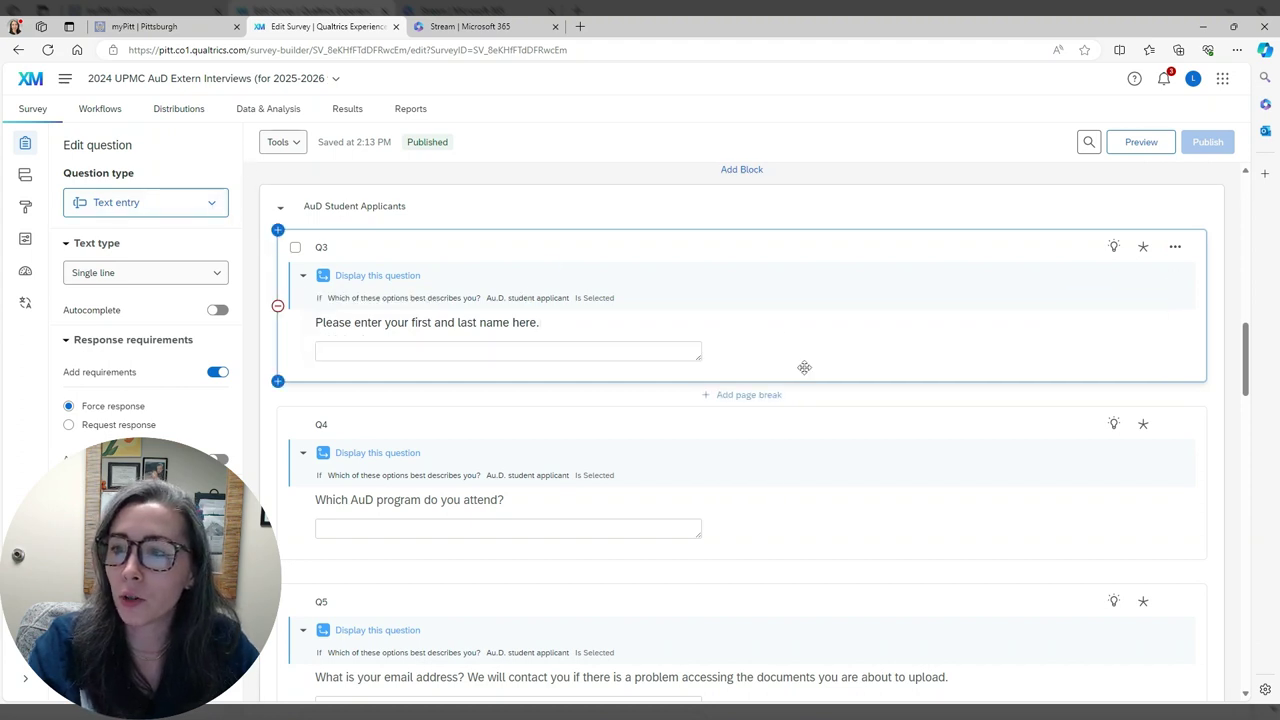
click(508, 350)
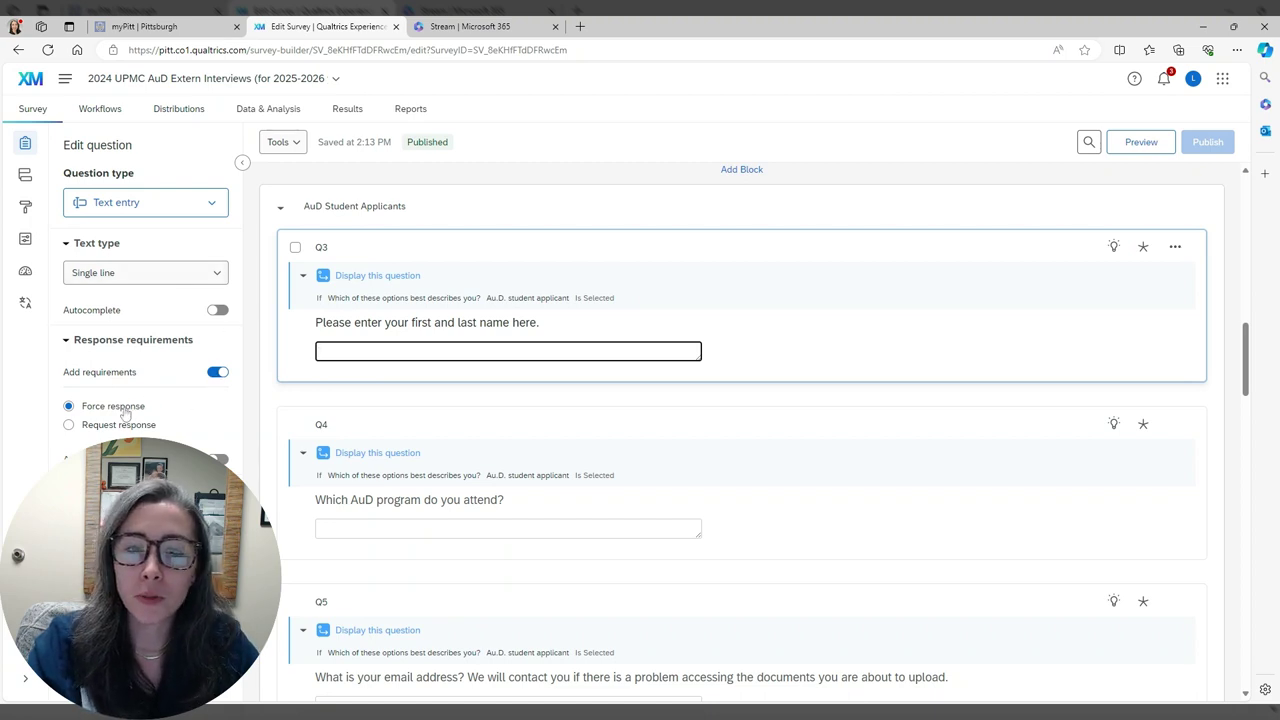
scroll(752, 391, down, 2)
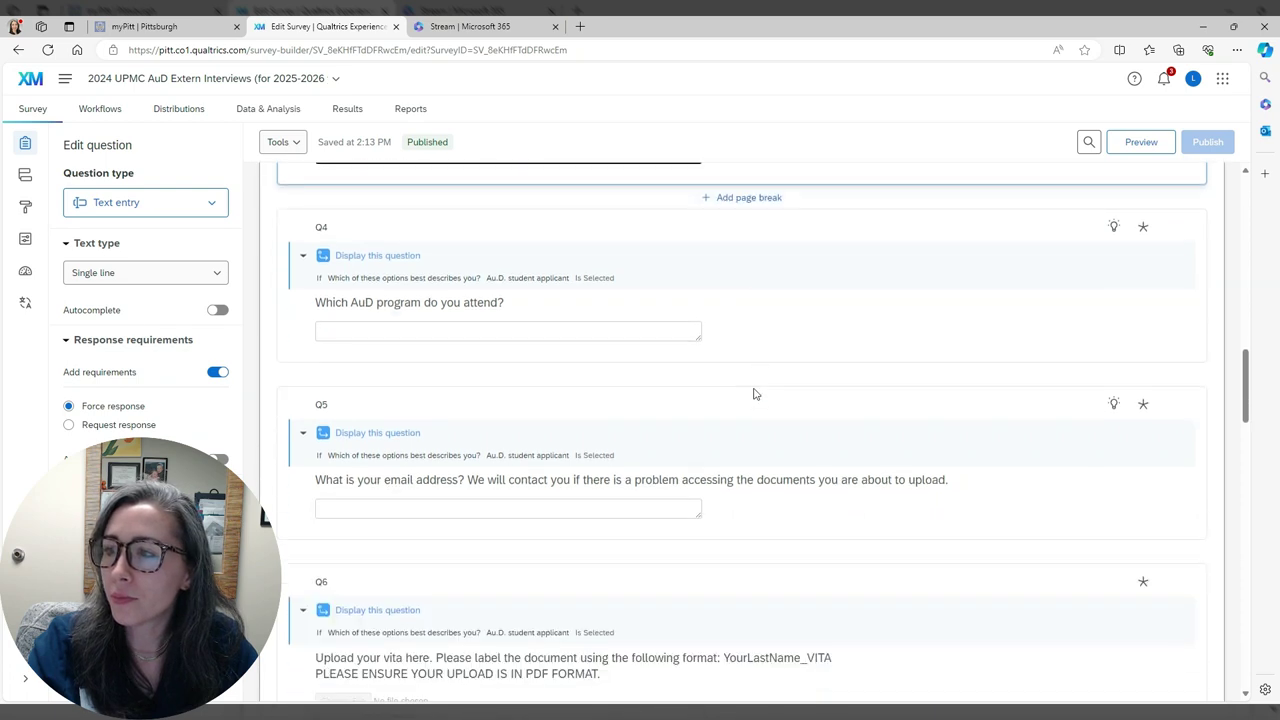
- Select Q4, then check Q5's forced-response single-line email question and its answer box
click(810, 320)
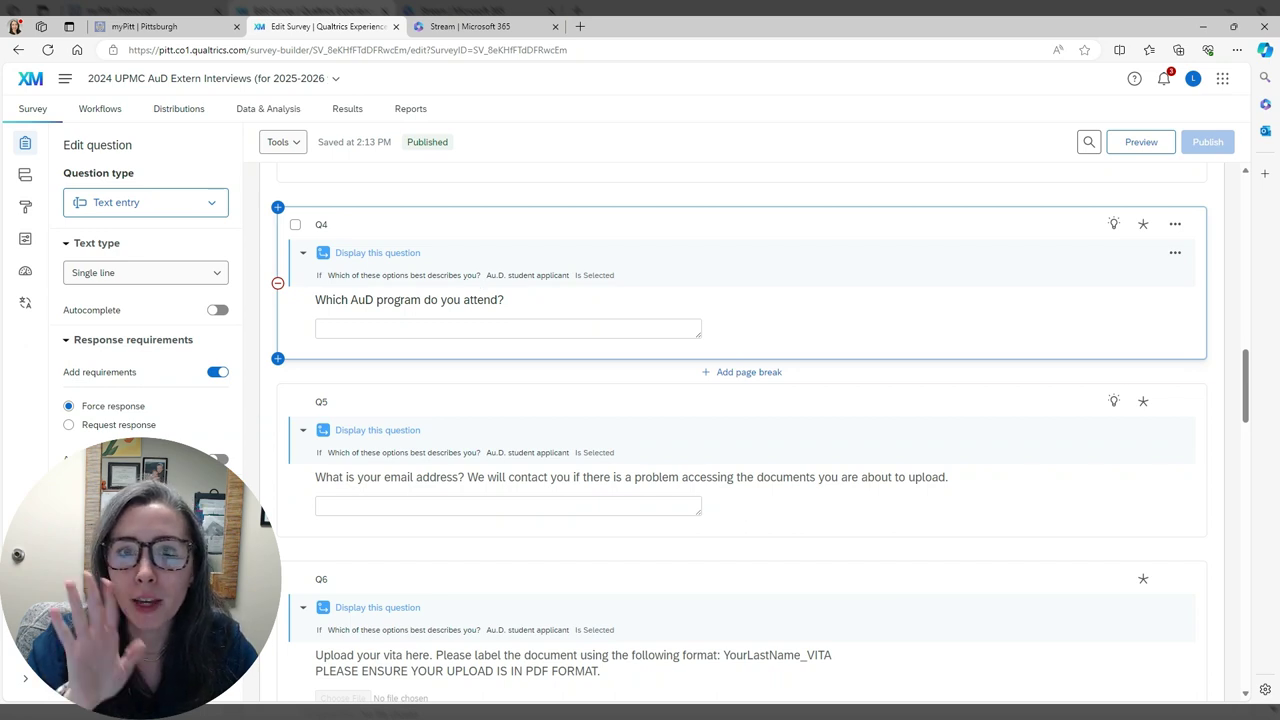
scroll(777, 300, down, 1)
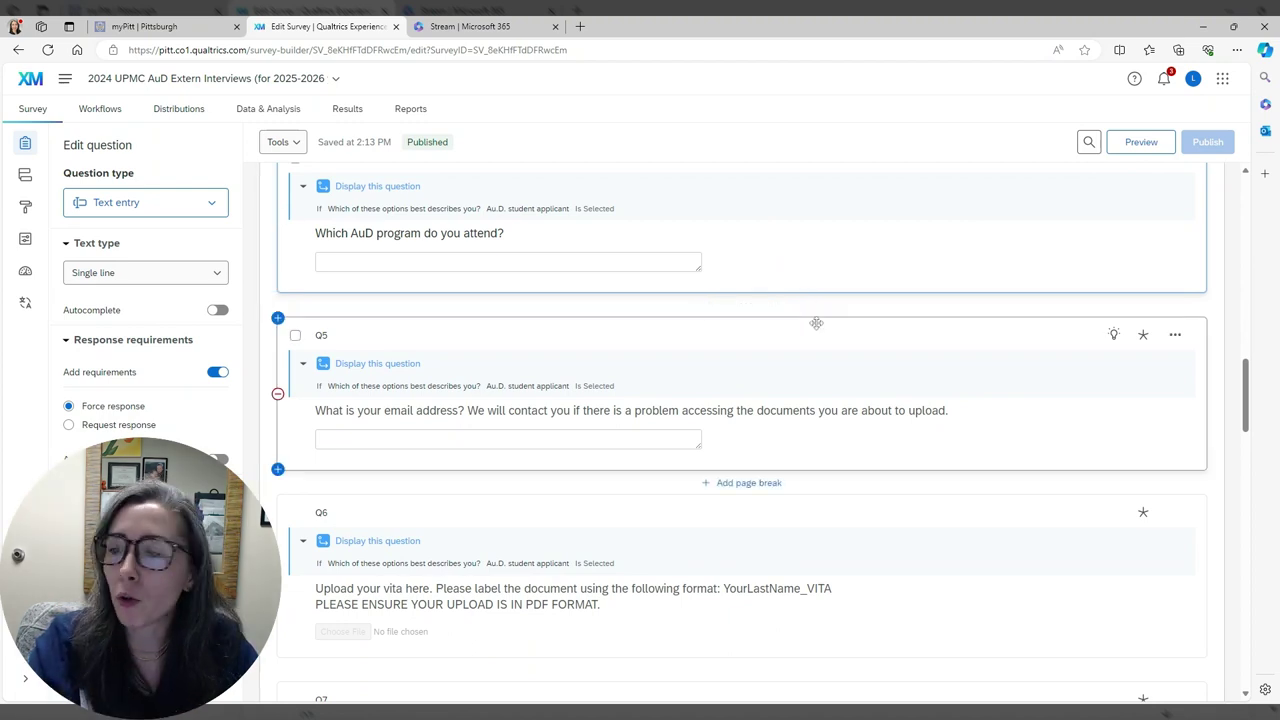
scroll(894, 346, down, 1)
click(1039, 374)
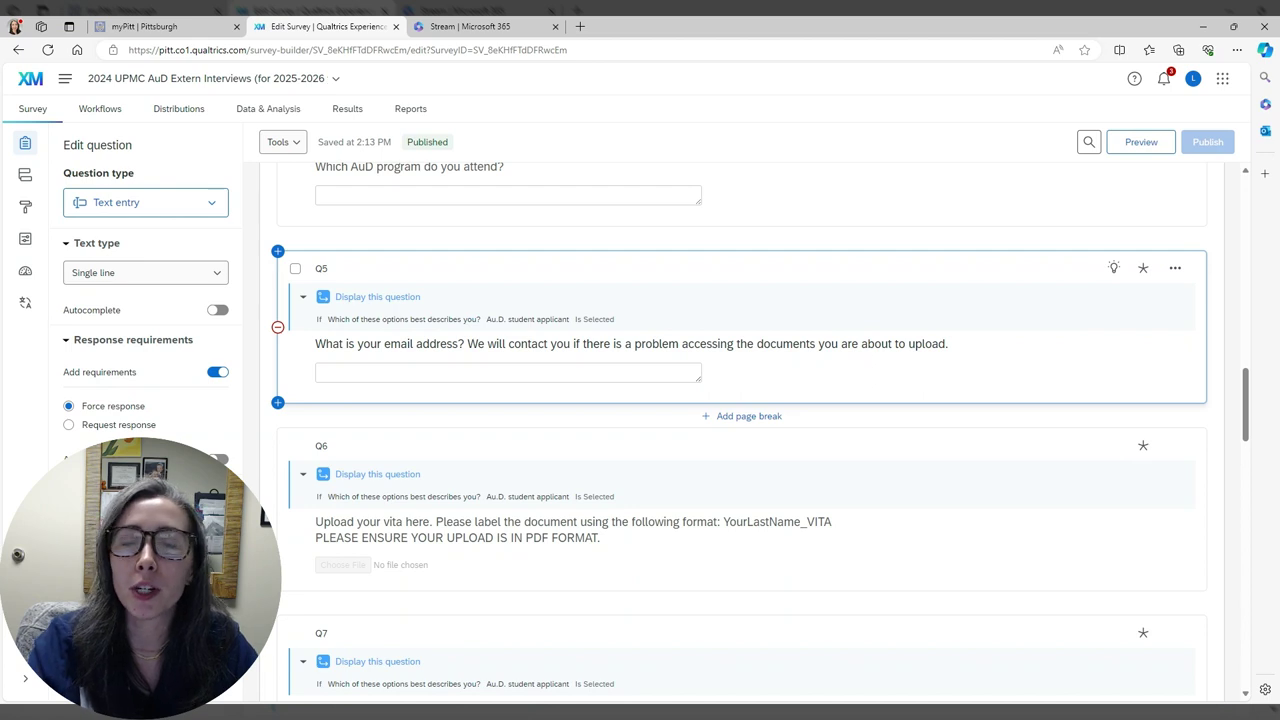
click(620, 372)
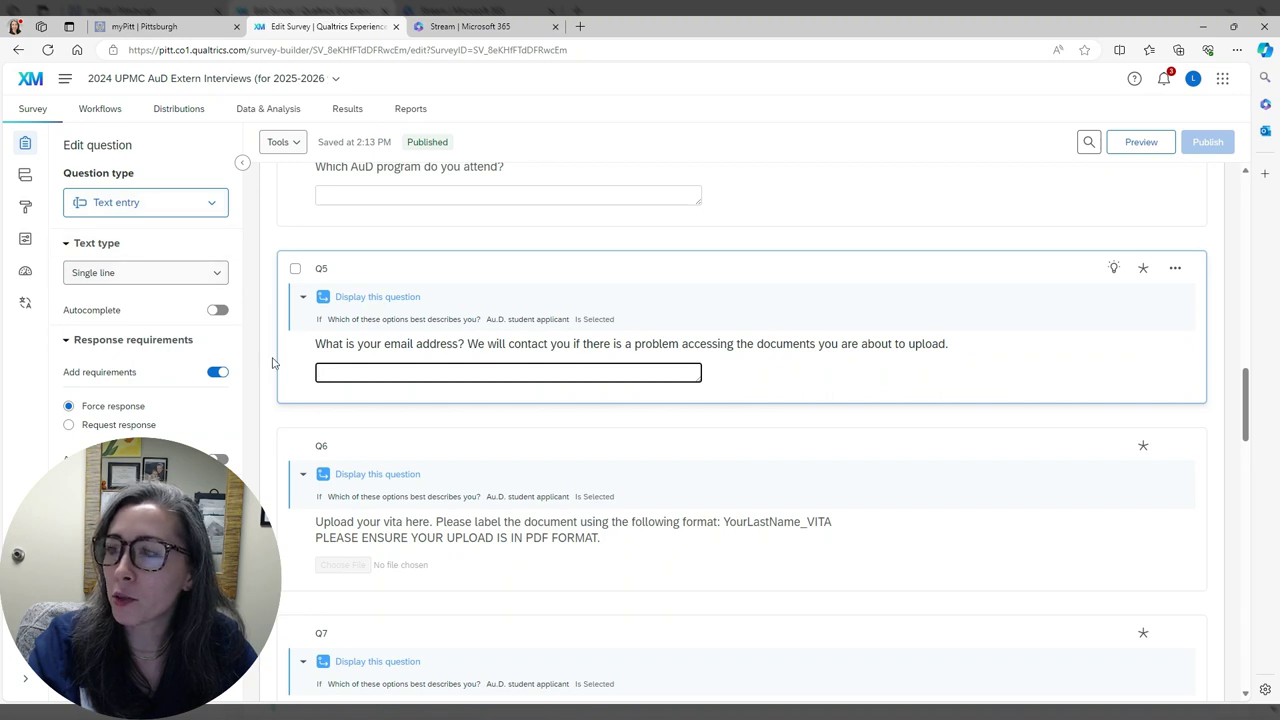
click(1043, 383)
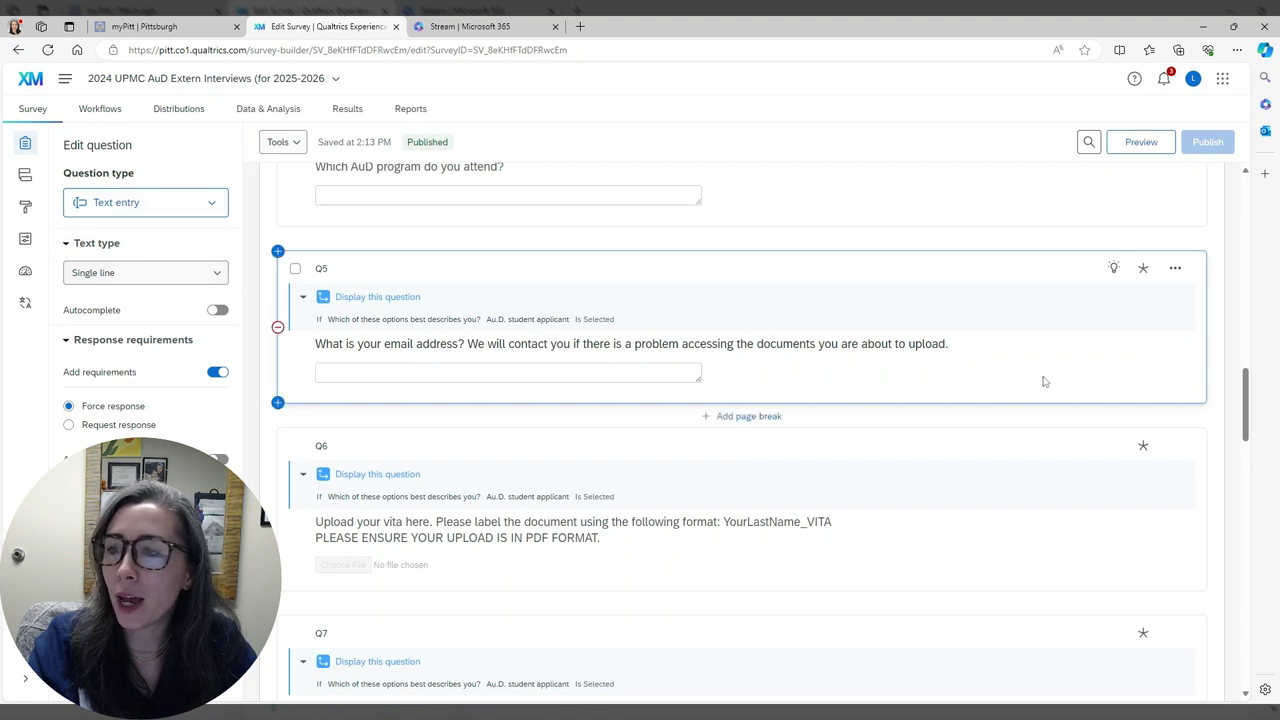
scroll(1043, 380, down, 2)
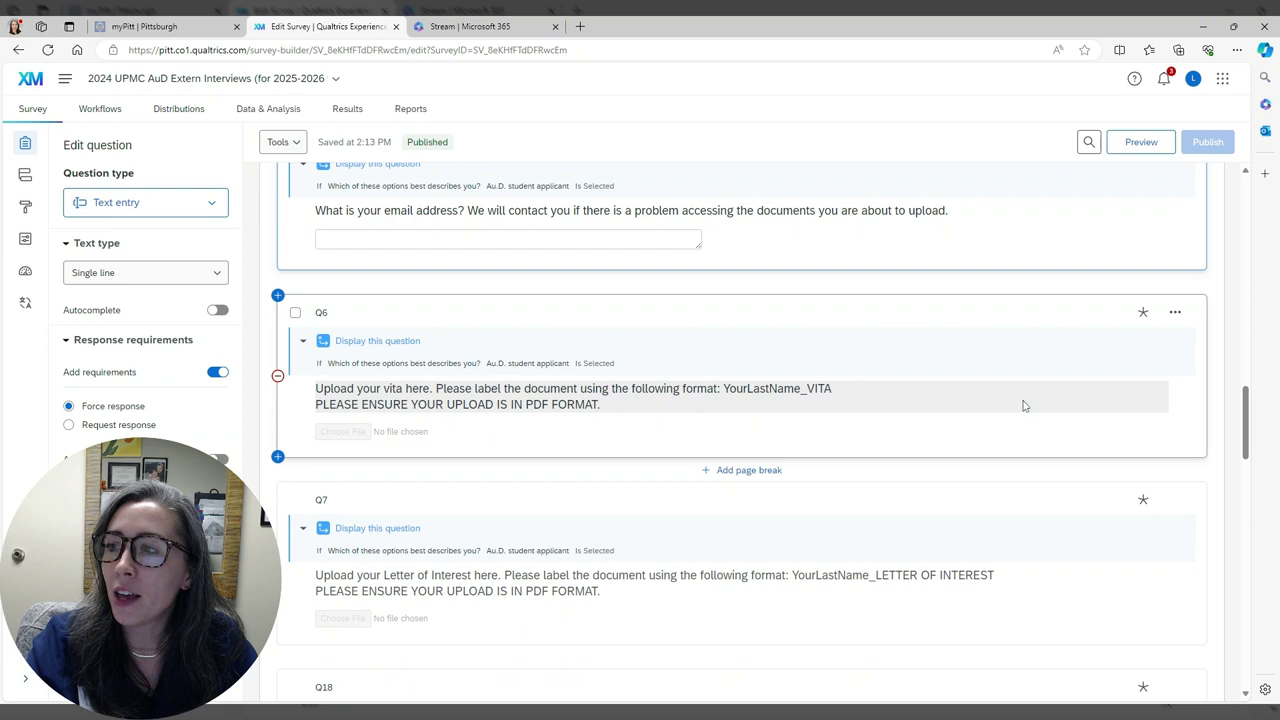
- Open Q6's vita upload wording, with the YourLastName_VITA file name, for review
scroll(1023, 405, down, 1)
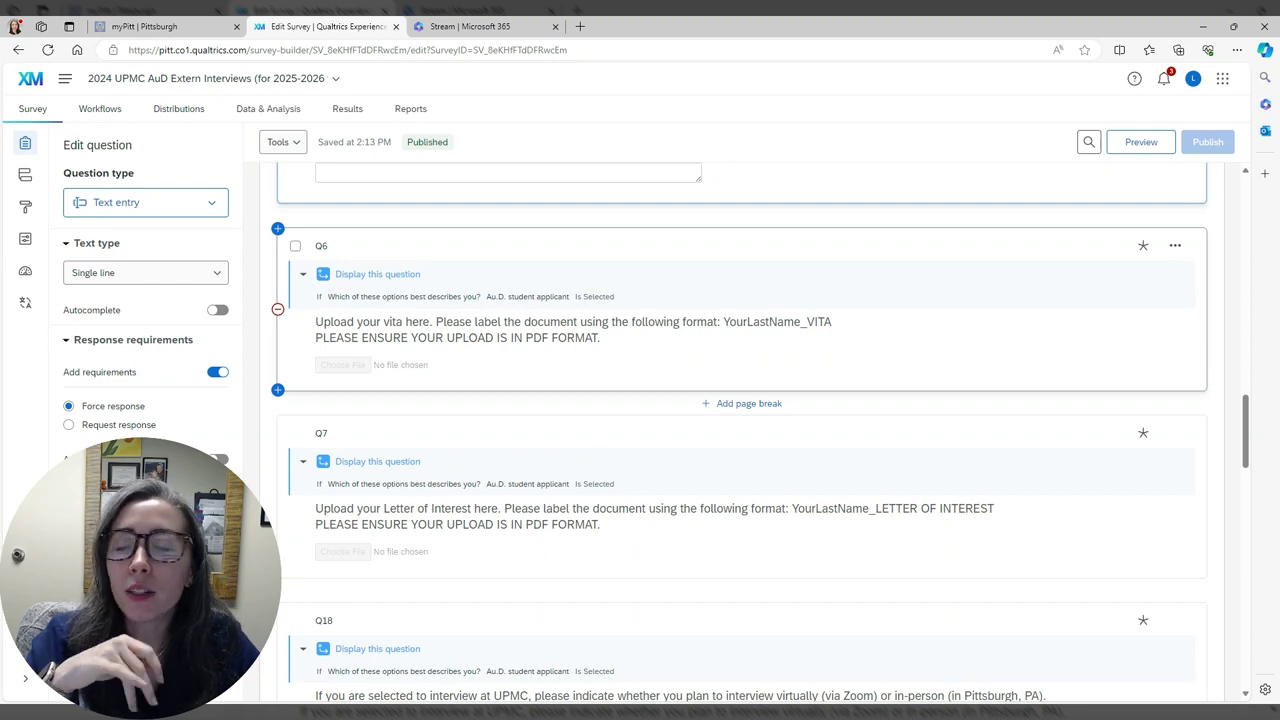
click(1006, 367)
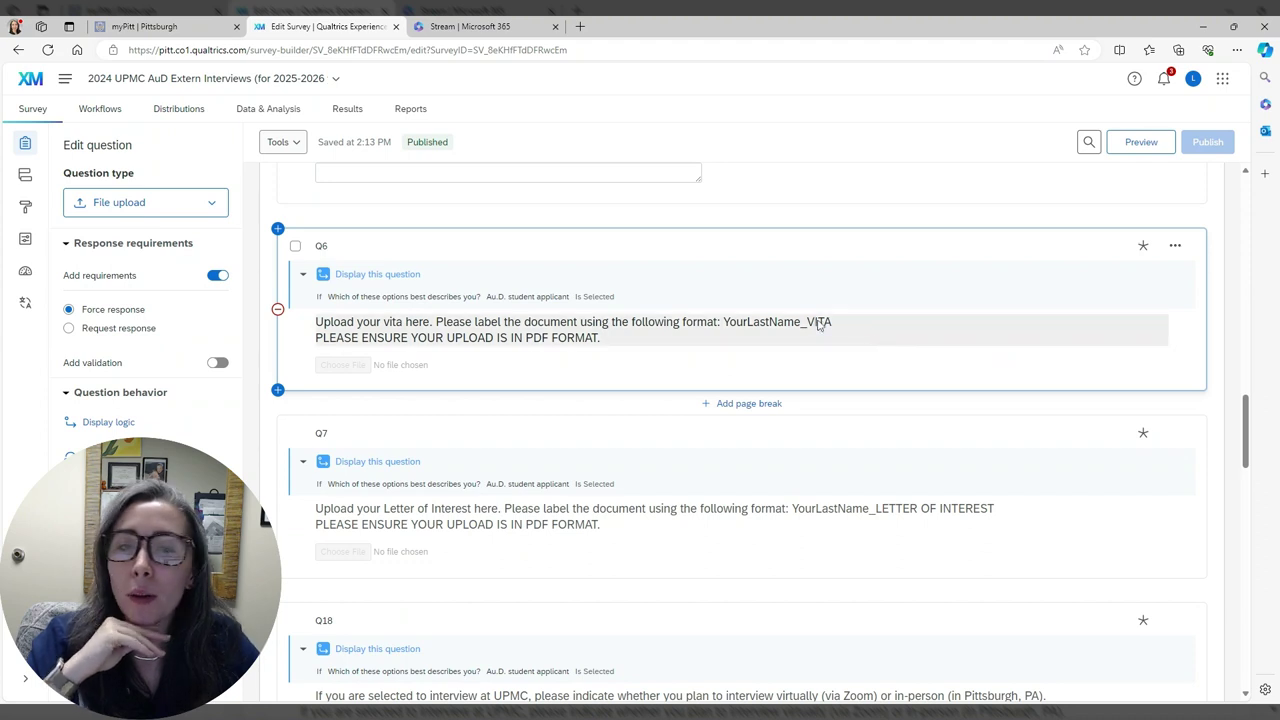
click(990, 516)
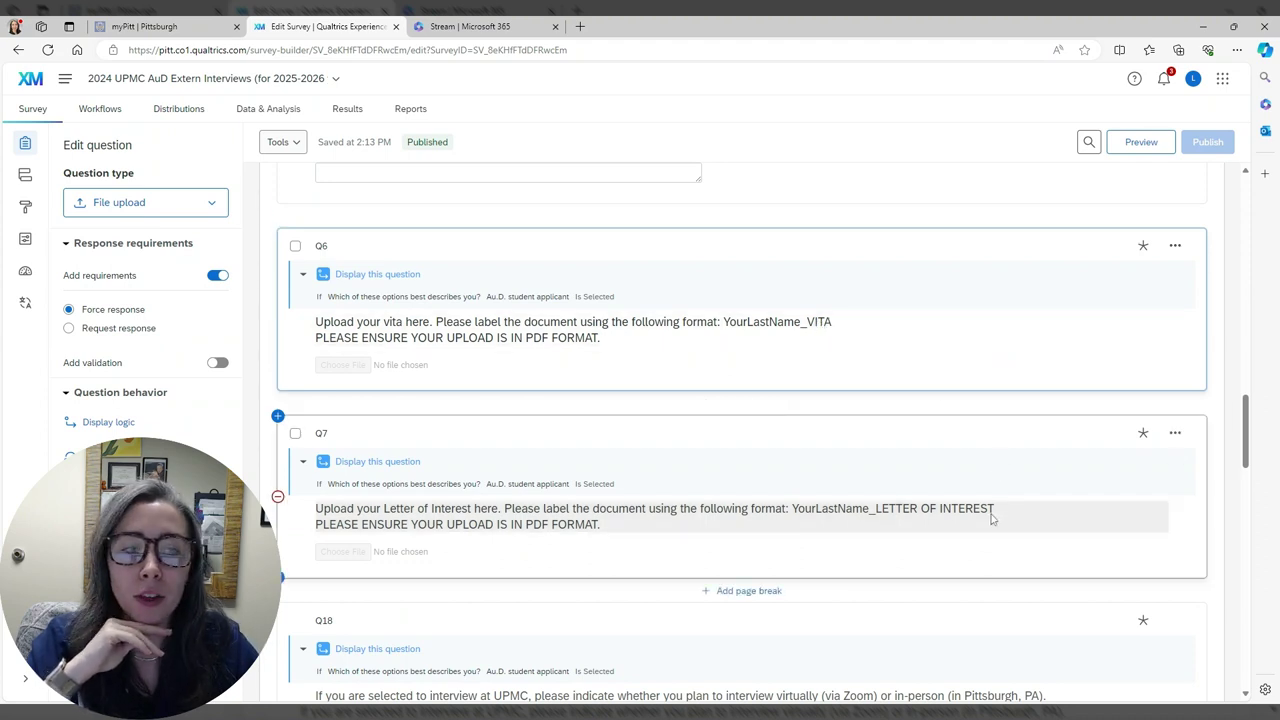
click(931, 335)
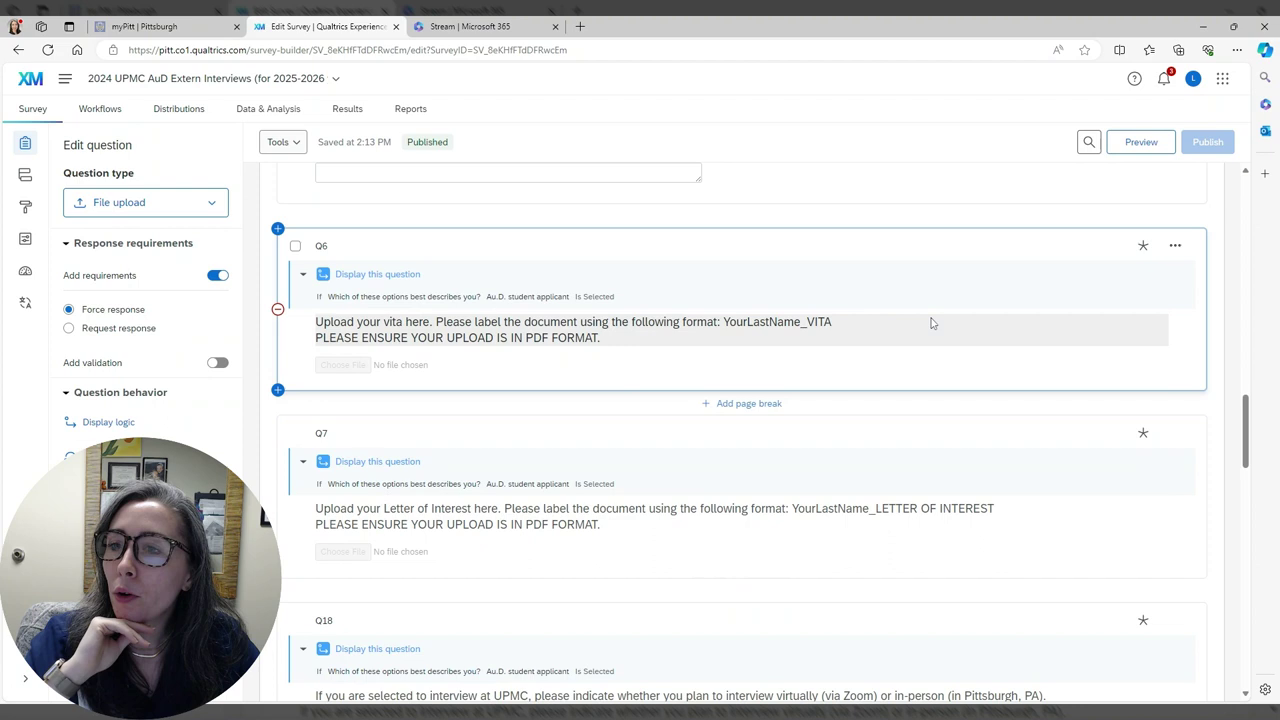
click(930, 323)
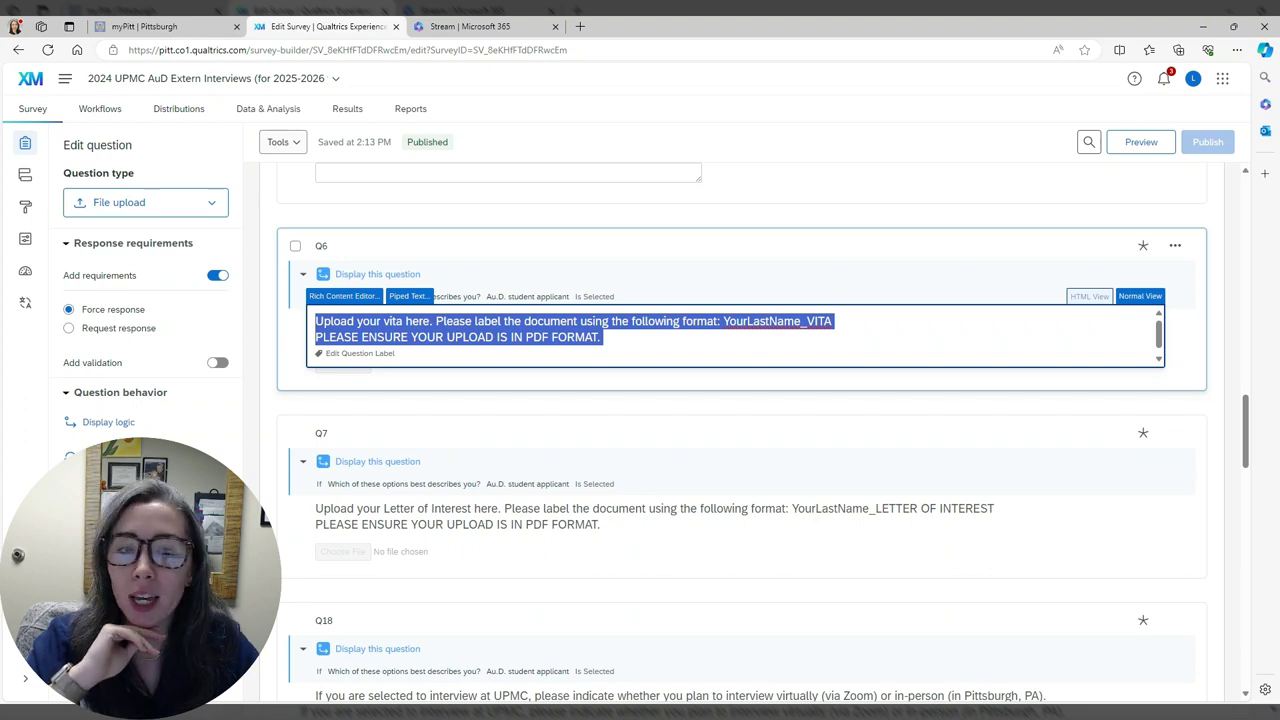
click(818, 396)
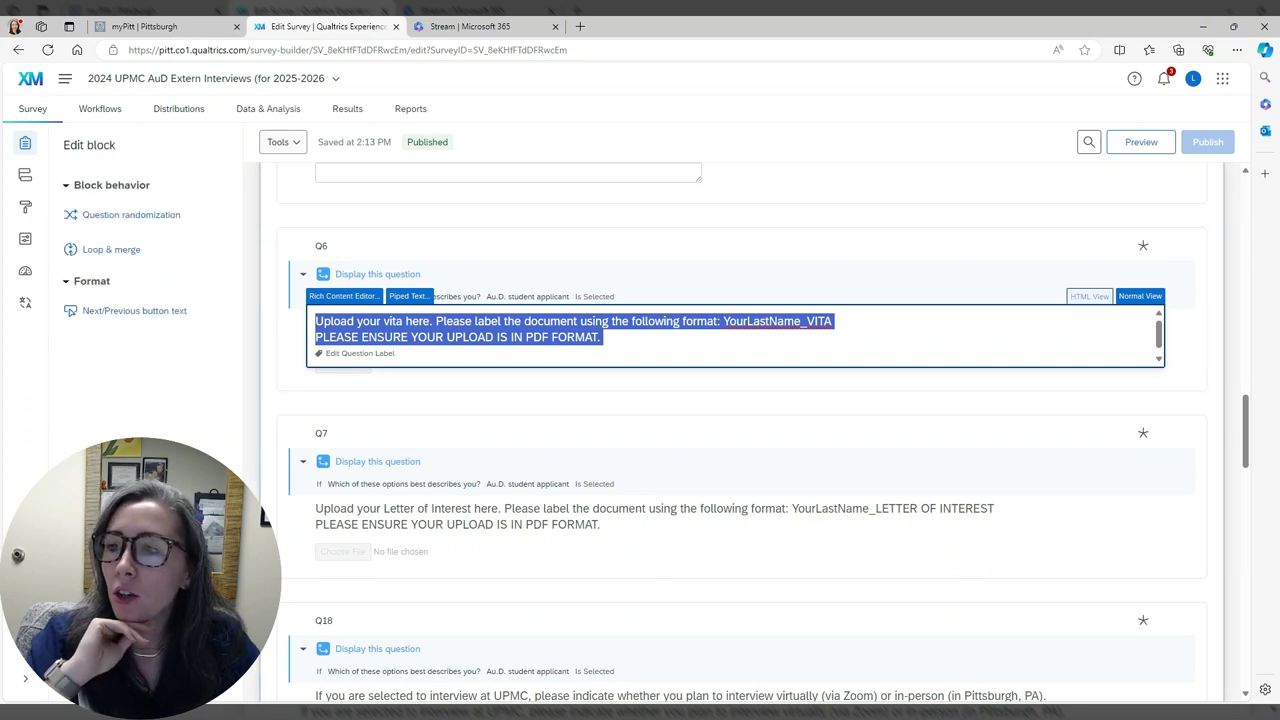
click(832, 321)
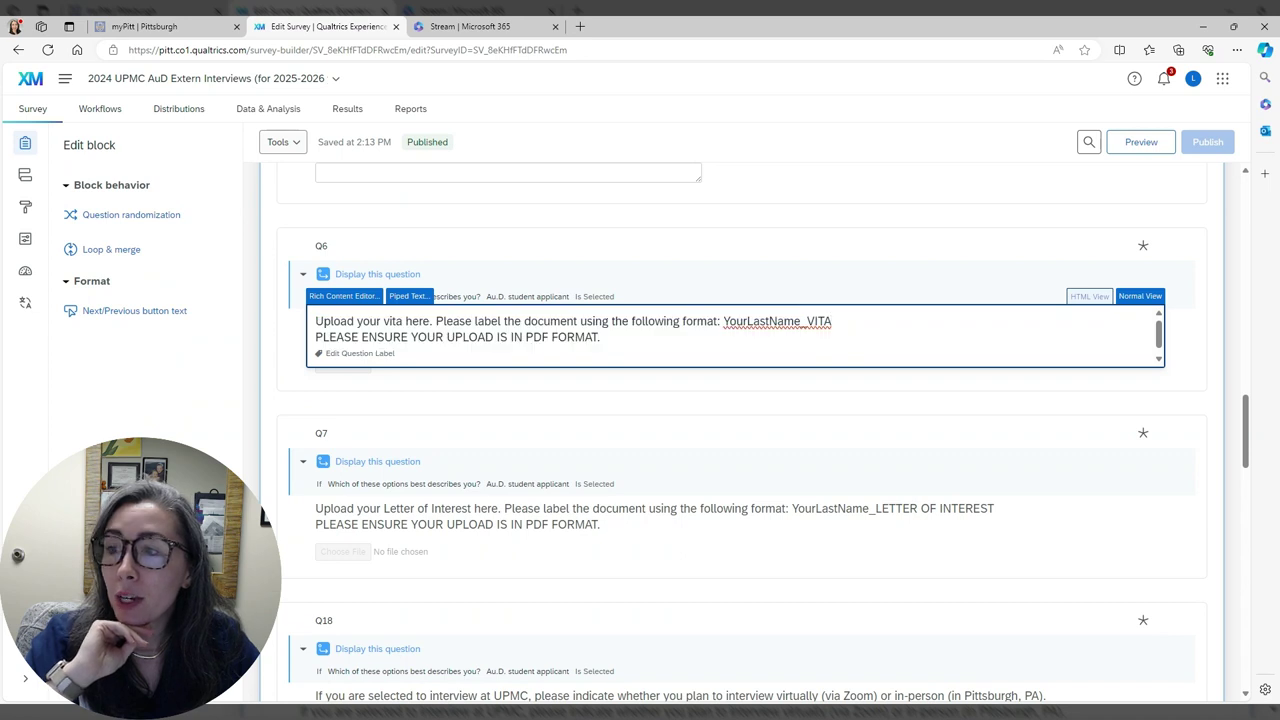
- Review Q7's letter-of-interest wording, then select the Q18 interview-format question
click(917, 511)
click(917, 511)
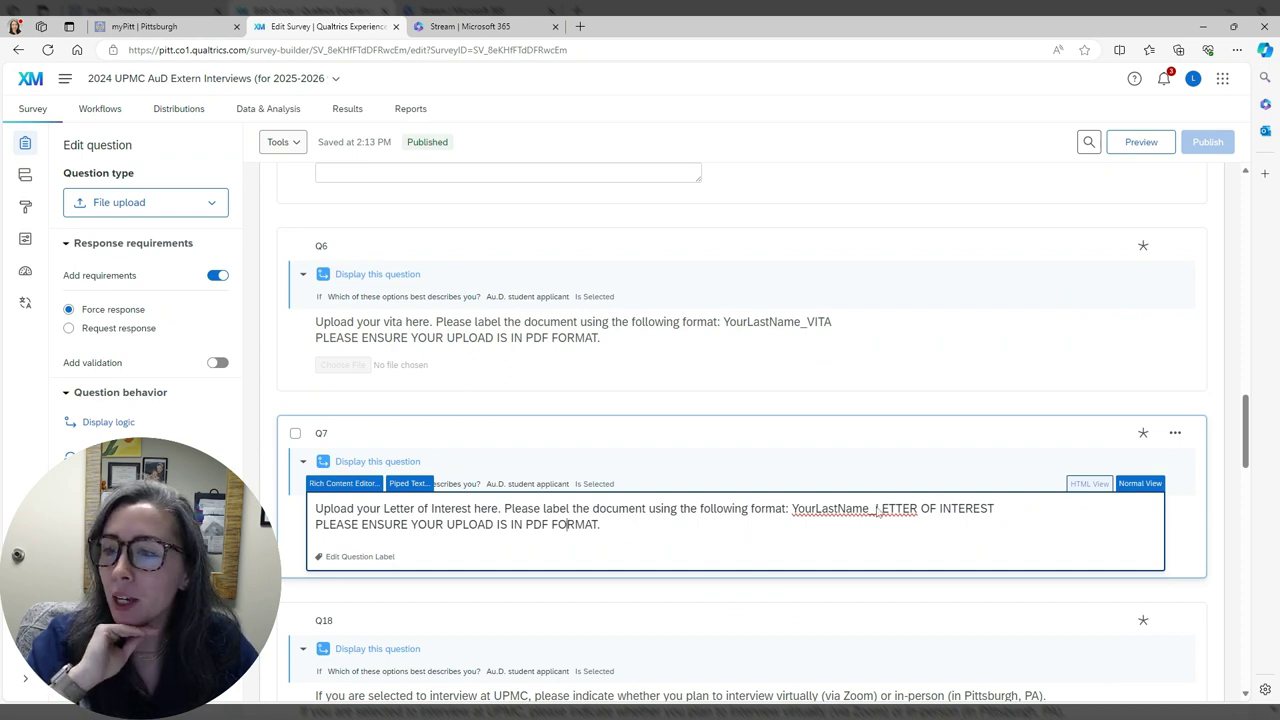
click(1014, 615)
scroll(1014, 592, down, 3)
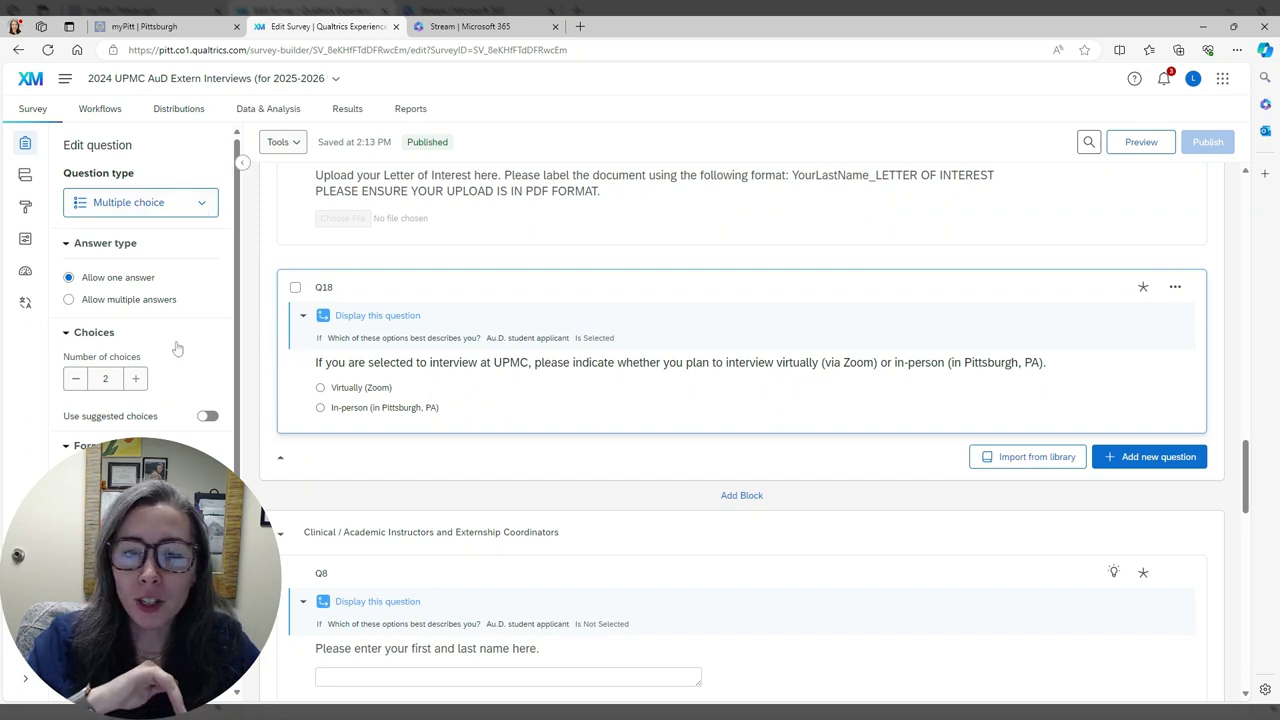
- Show Q18's Format and Response requirements settings: vertical list with forced response
scroll(168, 390, down, 3)
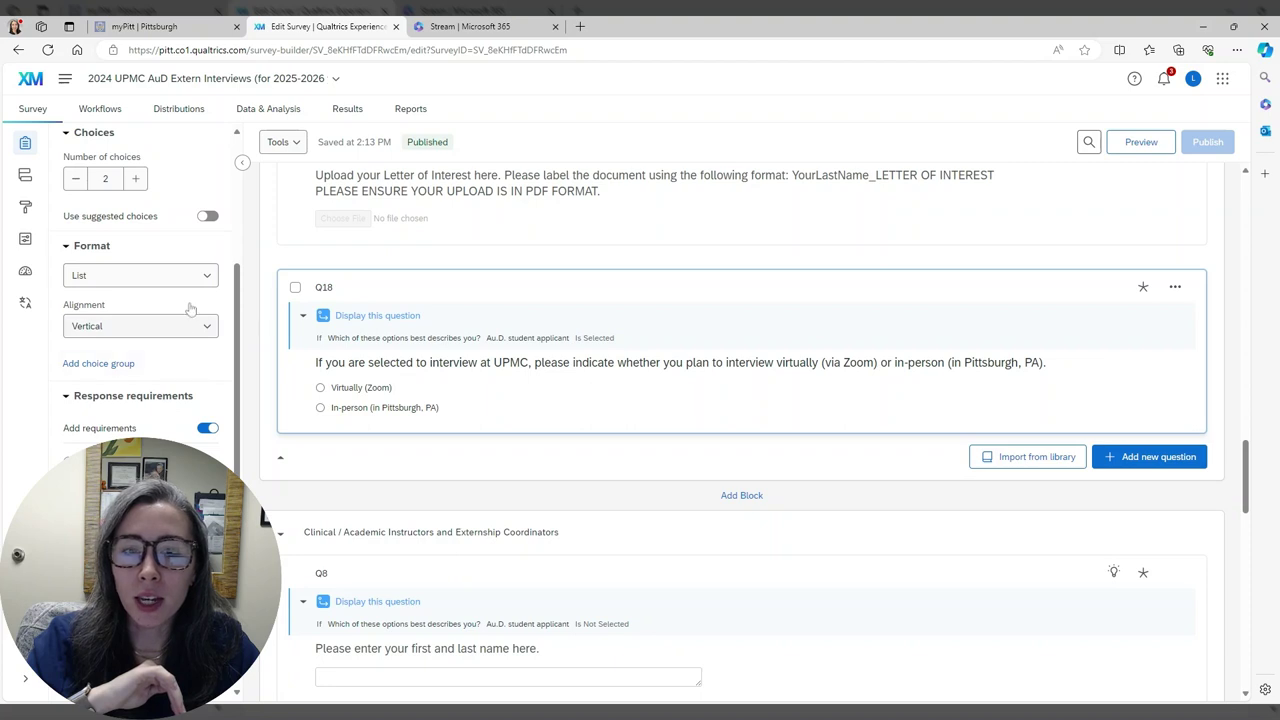
scroll(204, 410, down, 1)
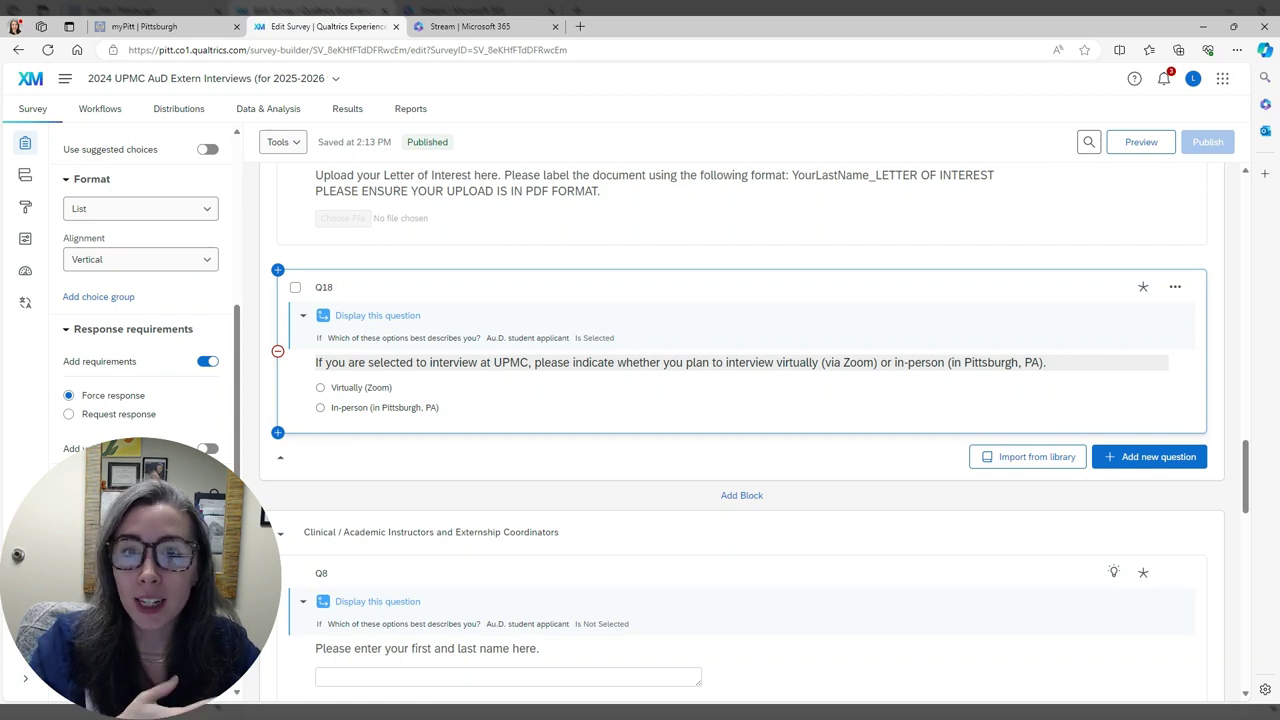
- Scroll to the instructors and coordinators block and inspect the Q8 name question
scroll(753, 488, down, 2)
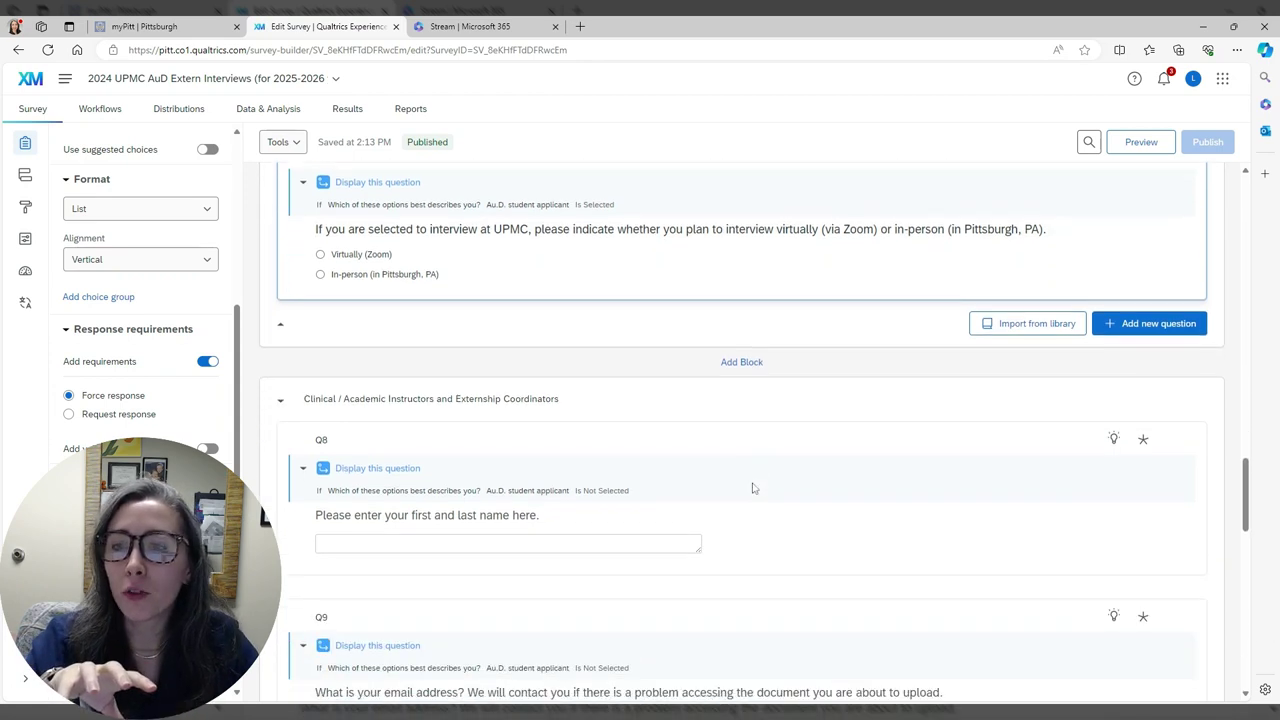
scroll(752, 488, down, 1)
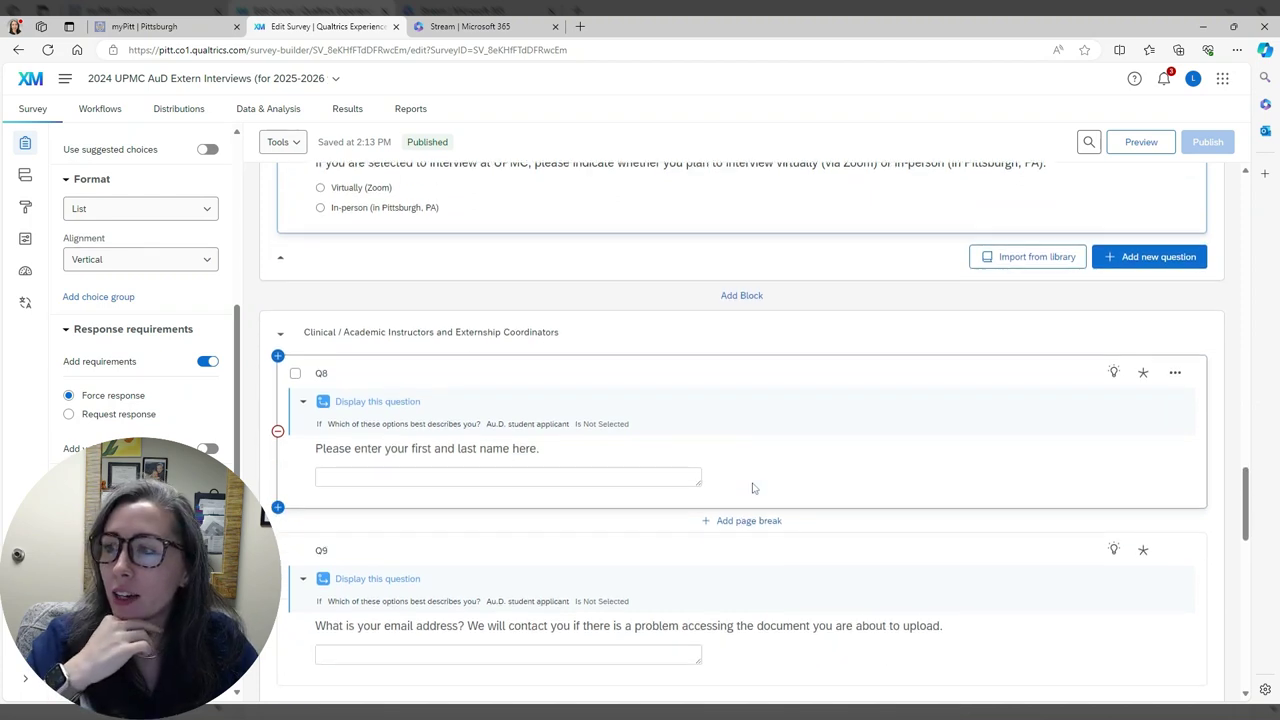
scroll(700, 420, down, 1)
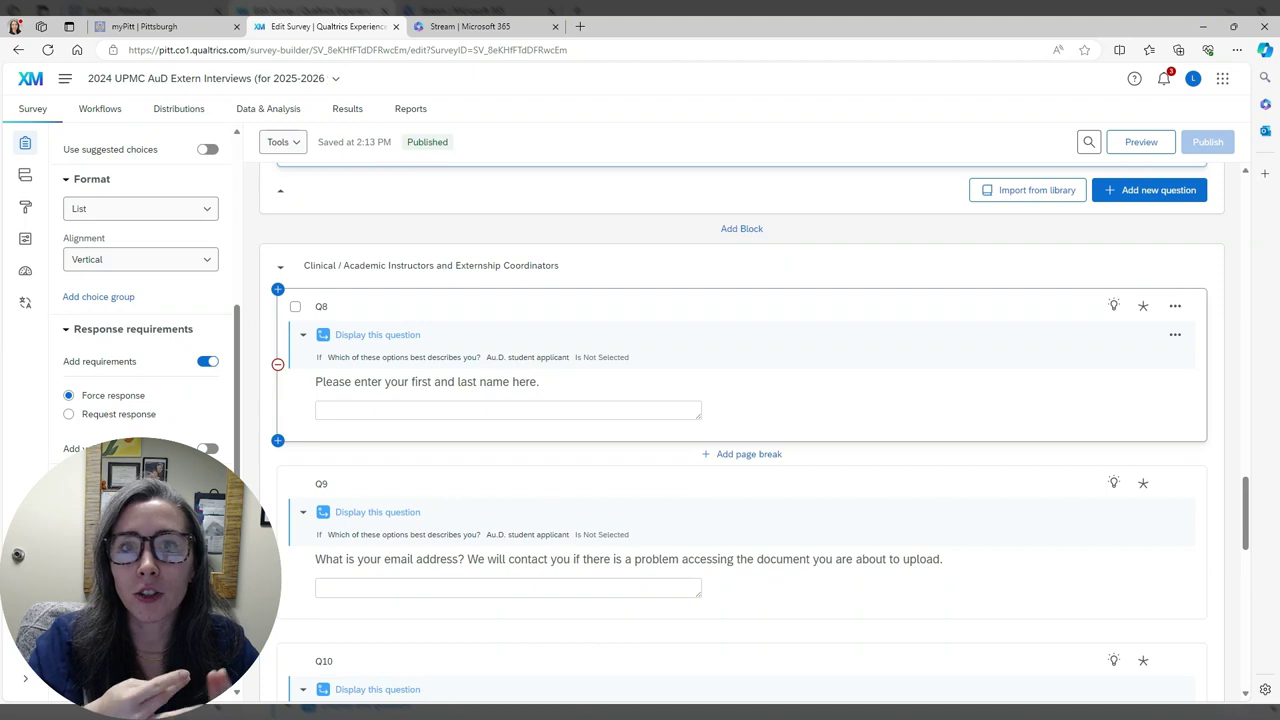
scroll(569, 363, down, 1)
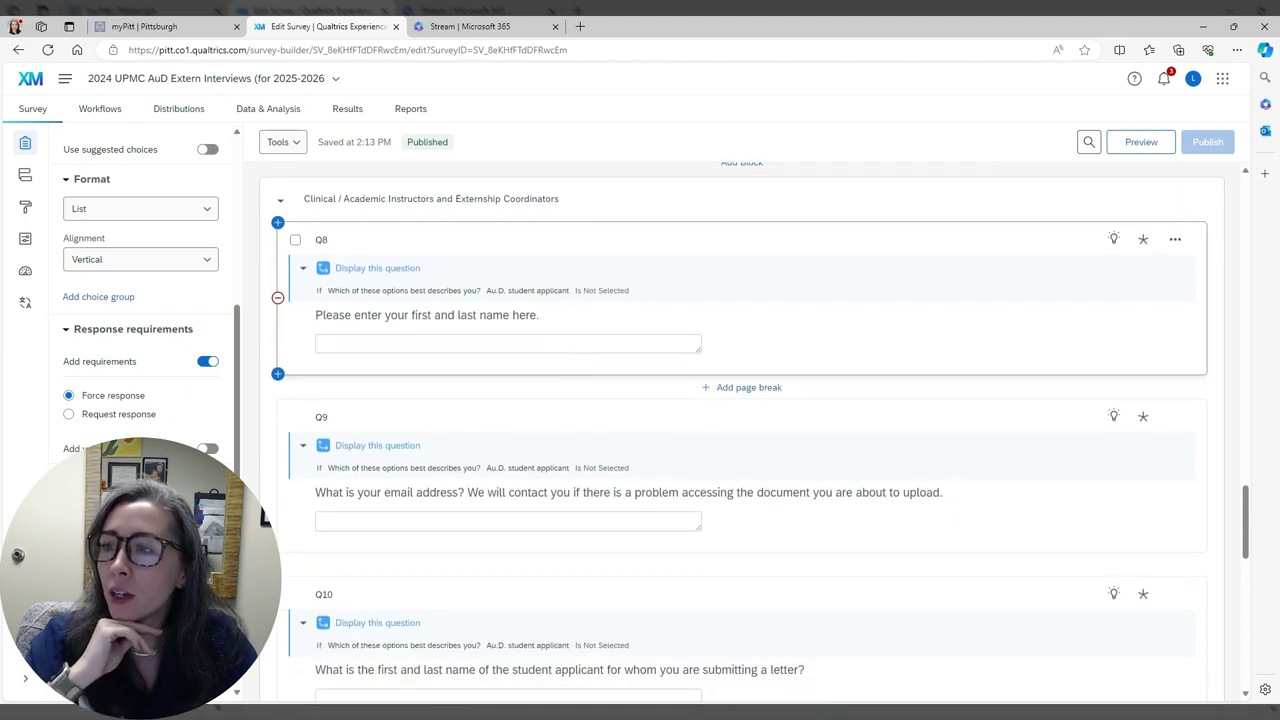
click(857, 331)
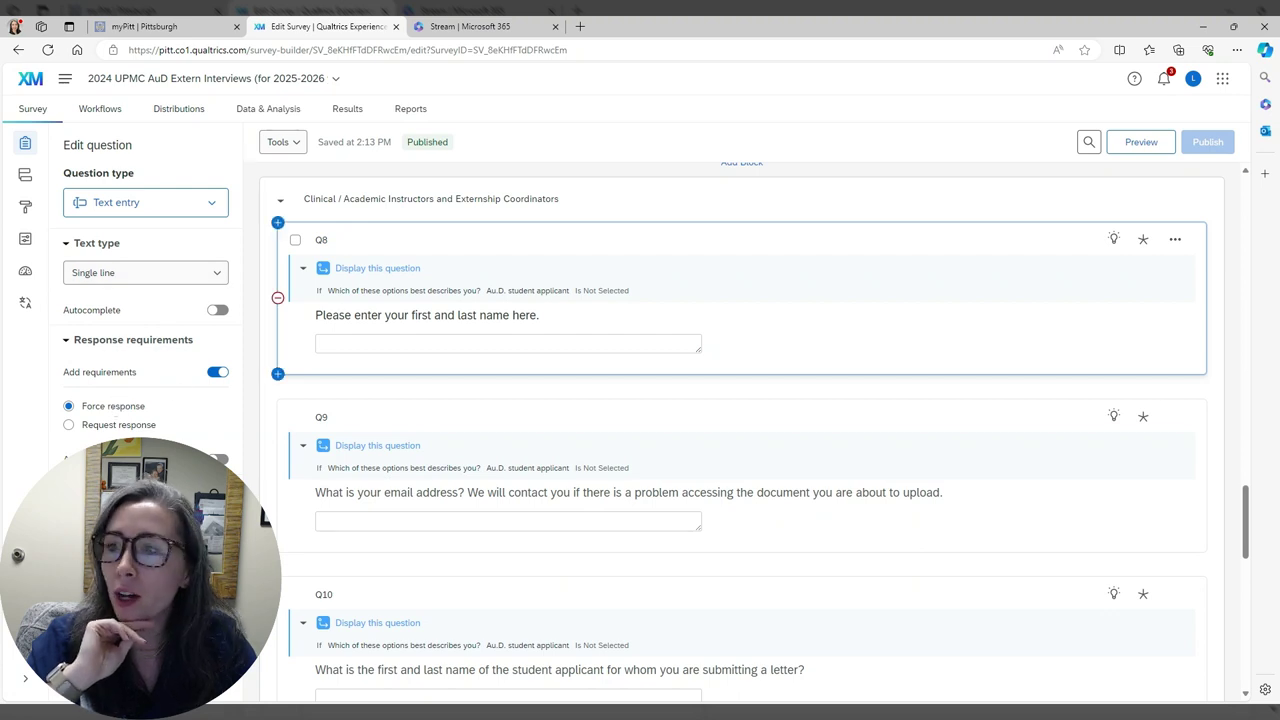
click(318, 343)
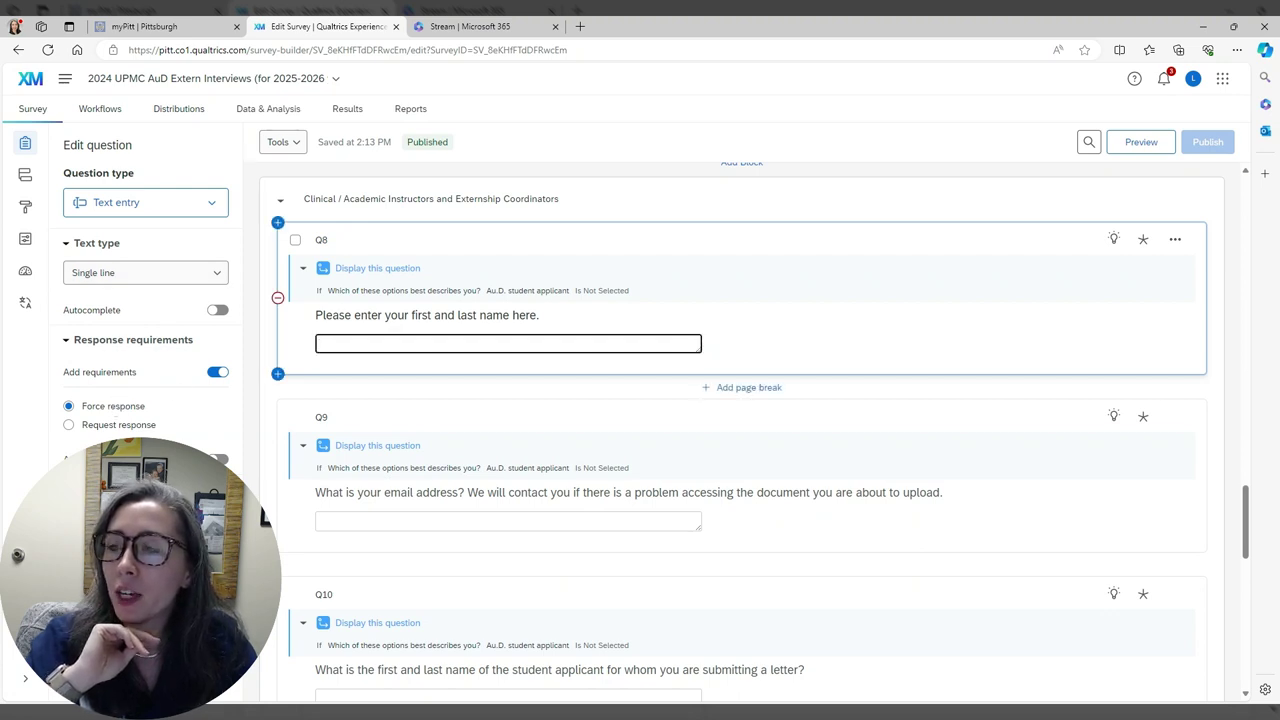
- Step through the Q9 email, Q10 student name and Q11 Au.D. program questions
scroll(740, 306, down, 2)
click(824, 384)
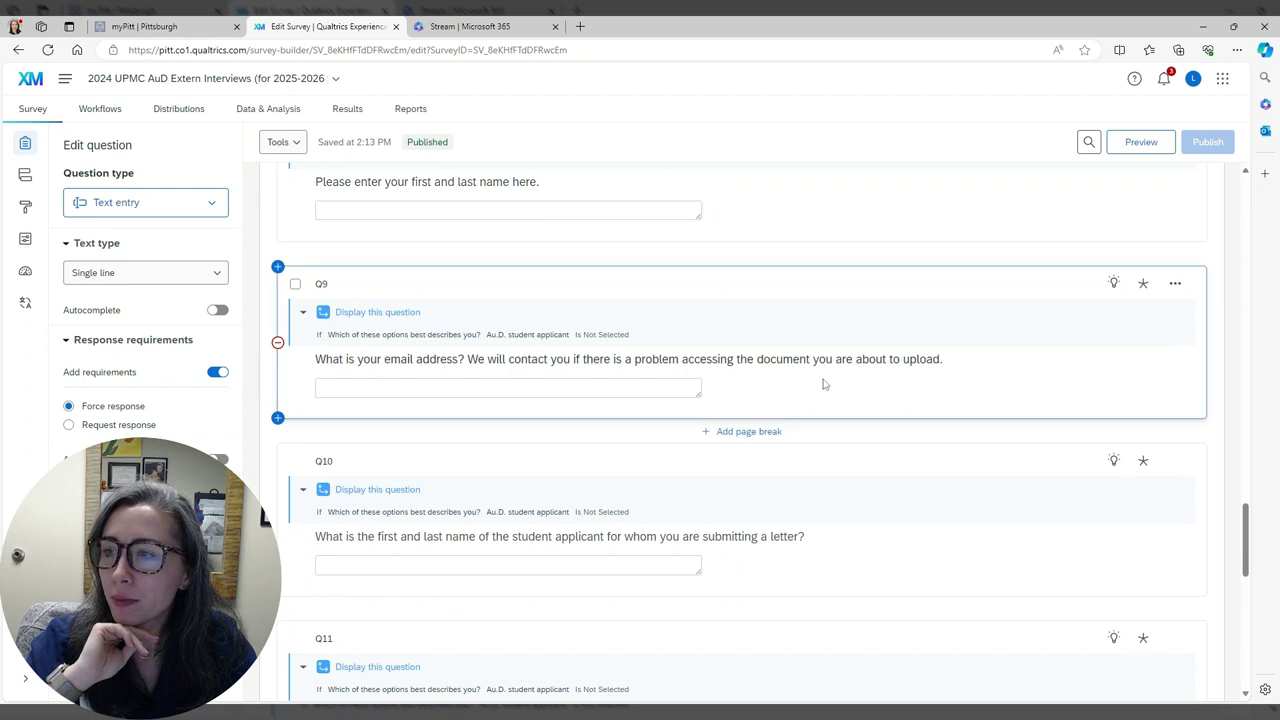
scroll(790, 386, down, 2)
click(880, 440)
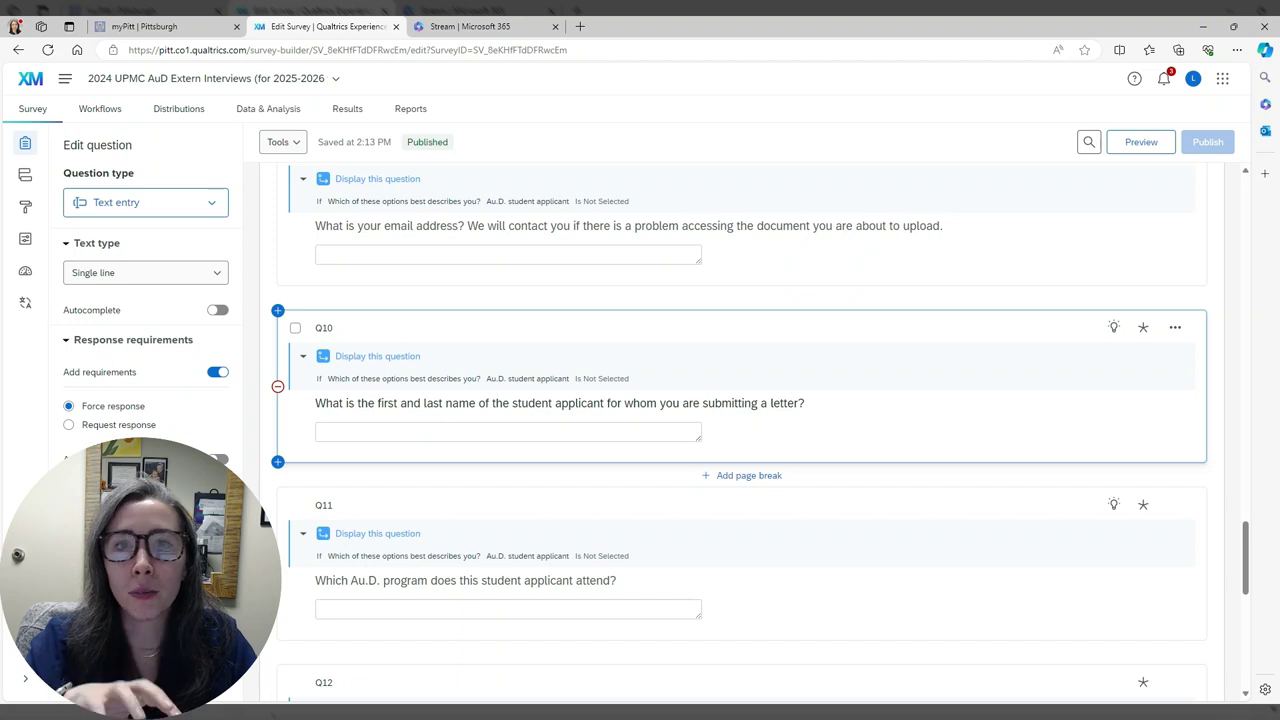
scroll(869, 431, down, 2)
click(818, 475)
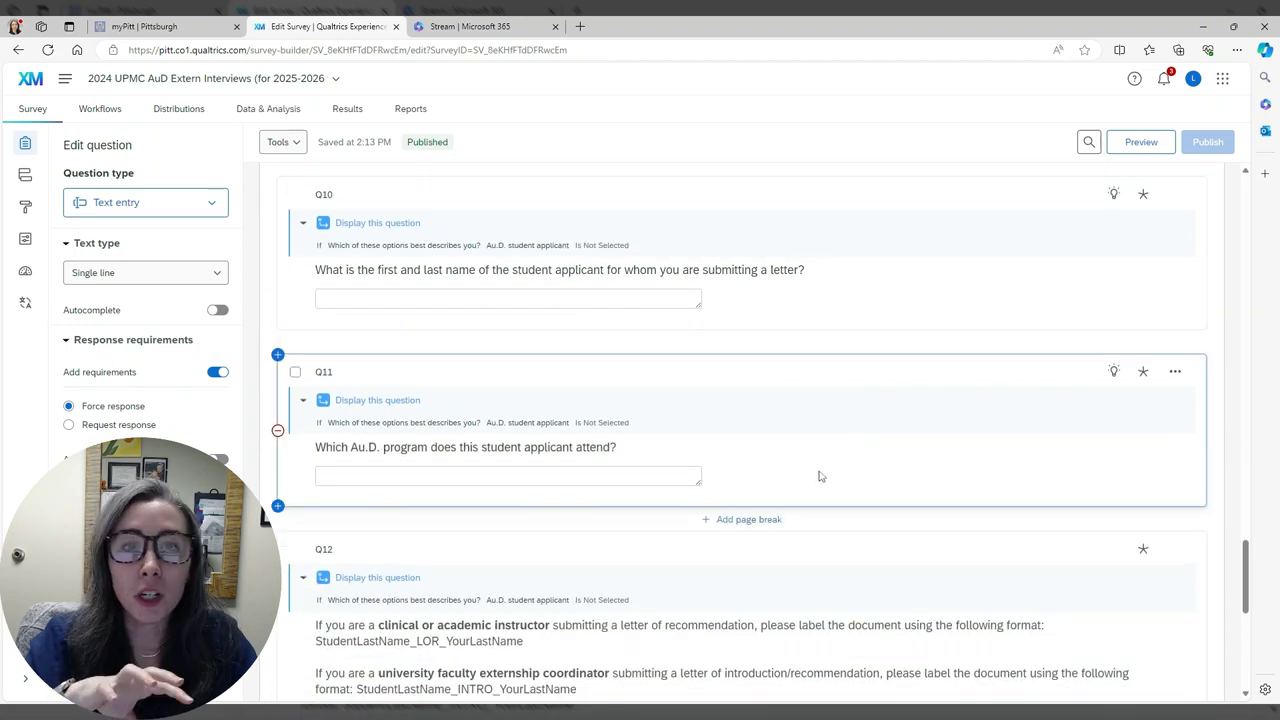
scroll(829, 466, down, 5)
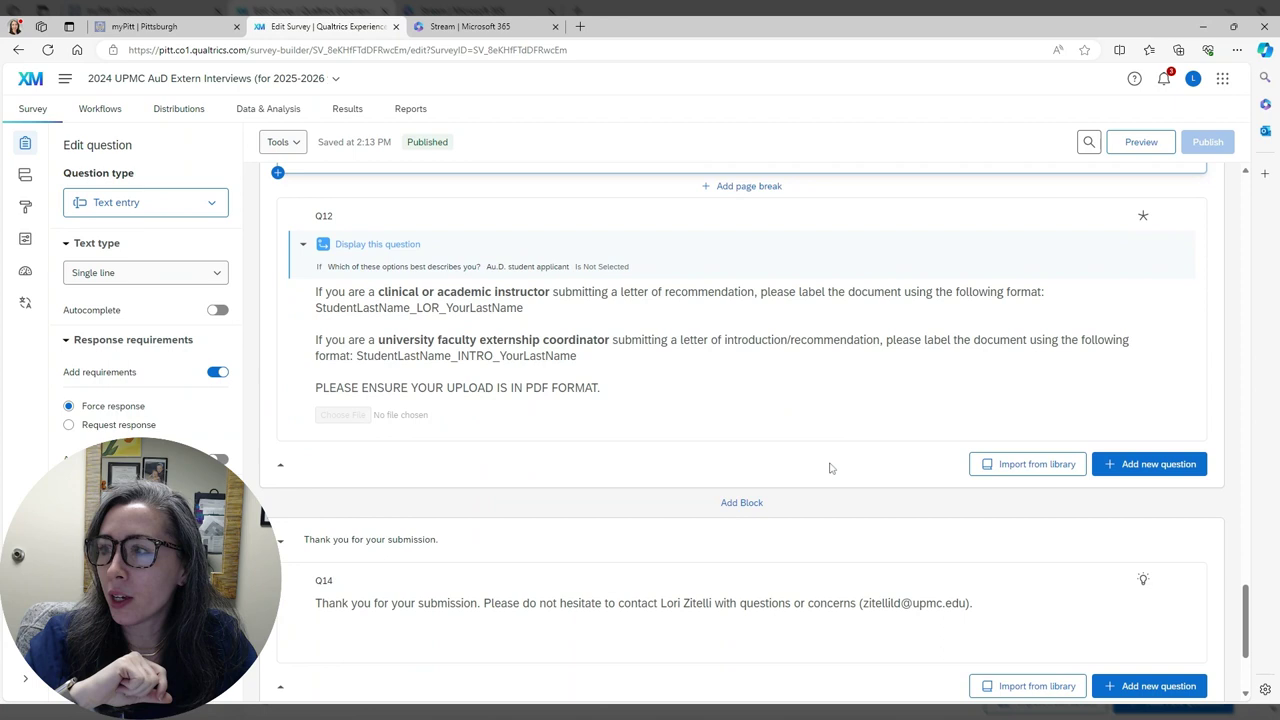
- Open Q12's wording to read the LOR and INTRO file-name formats and the PDF-only rule
click(722, 406)
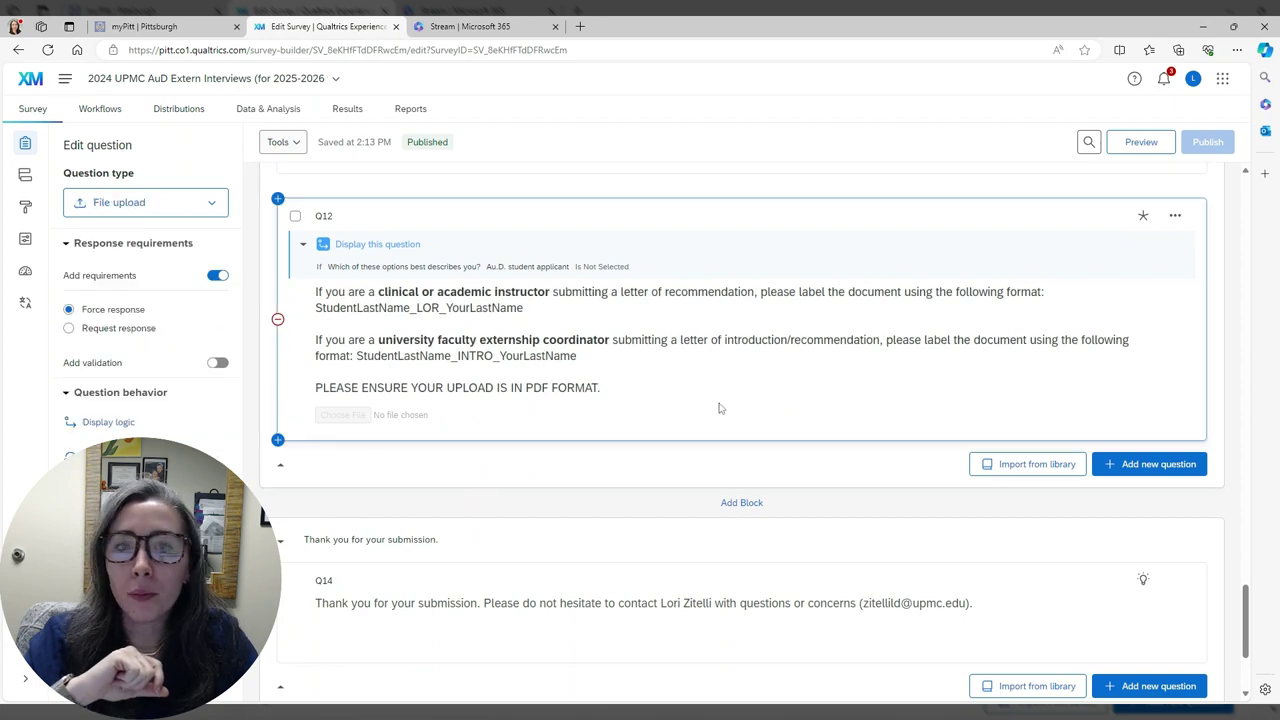
click(660, 332)
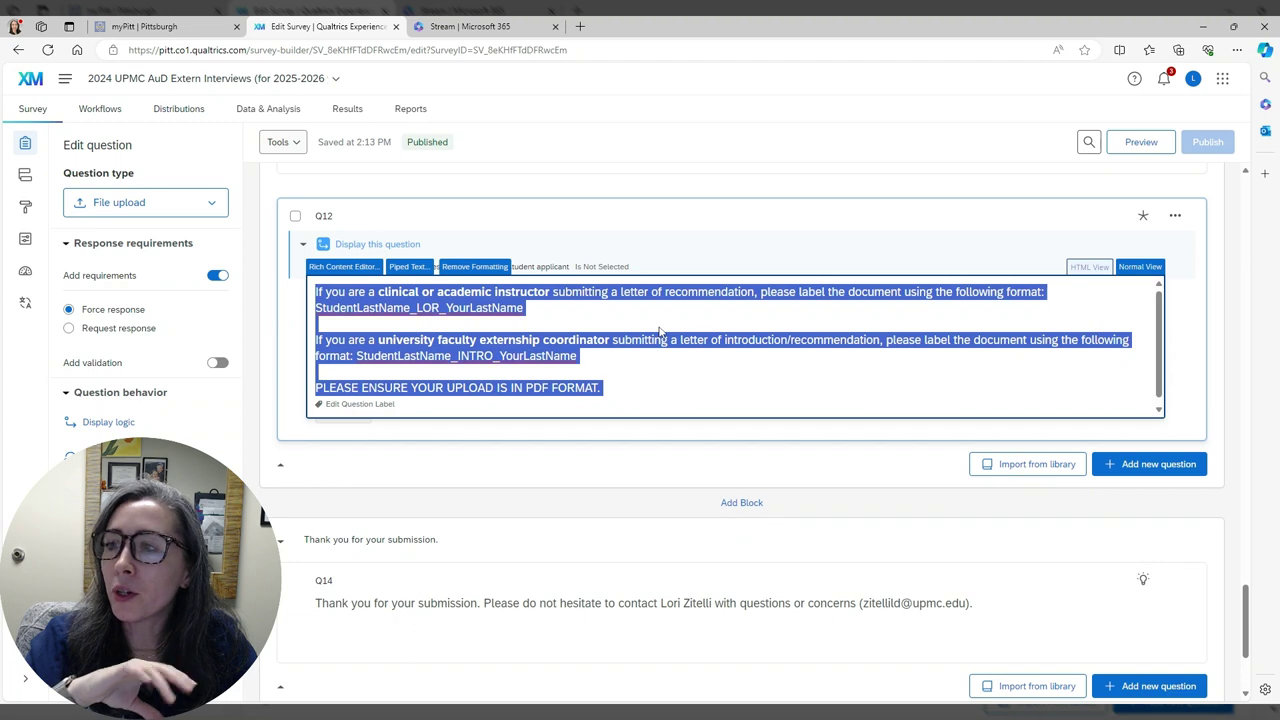
click(497, 292)
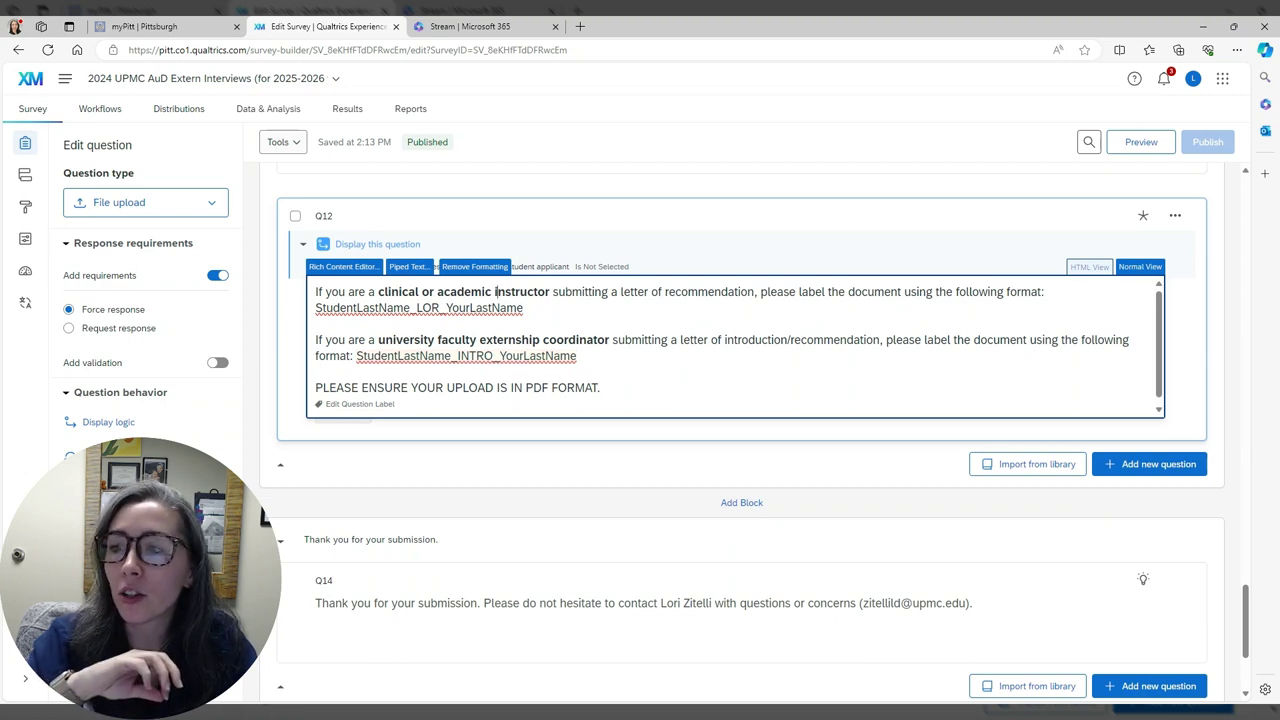
click(600, 387)
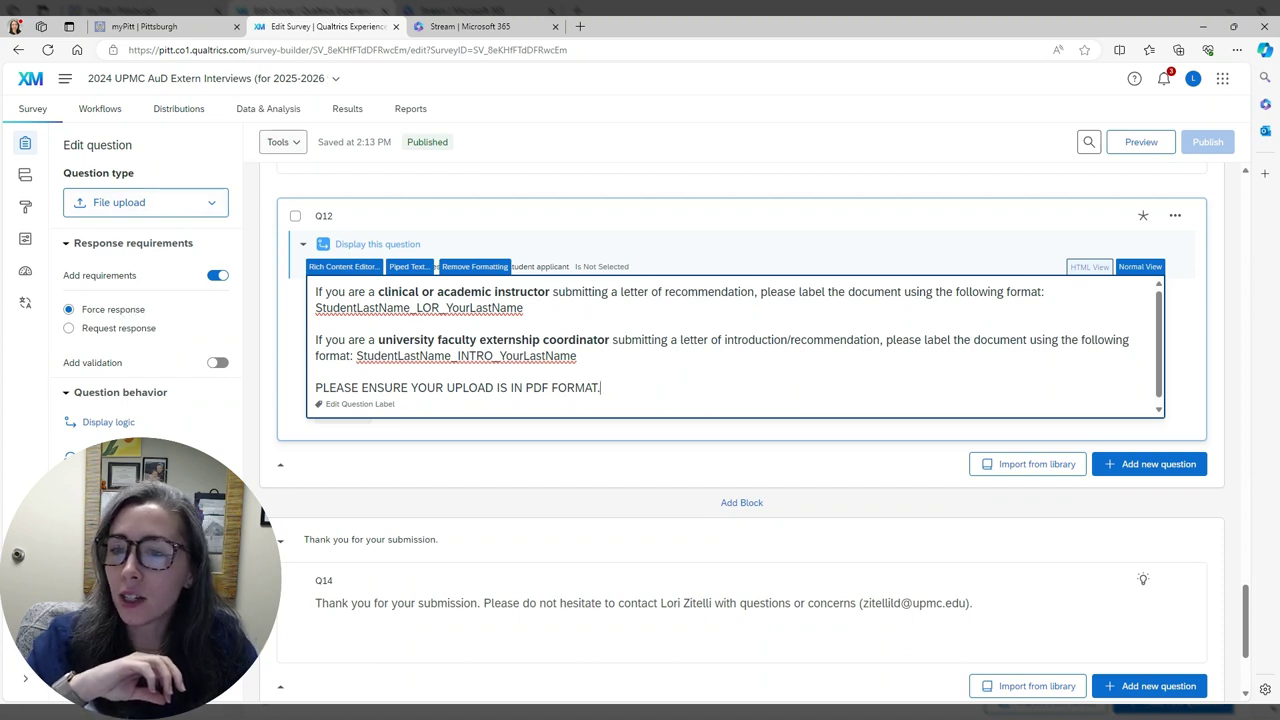
scroll(886, 534, down, 3)
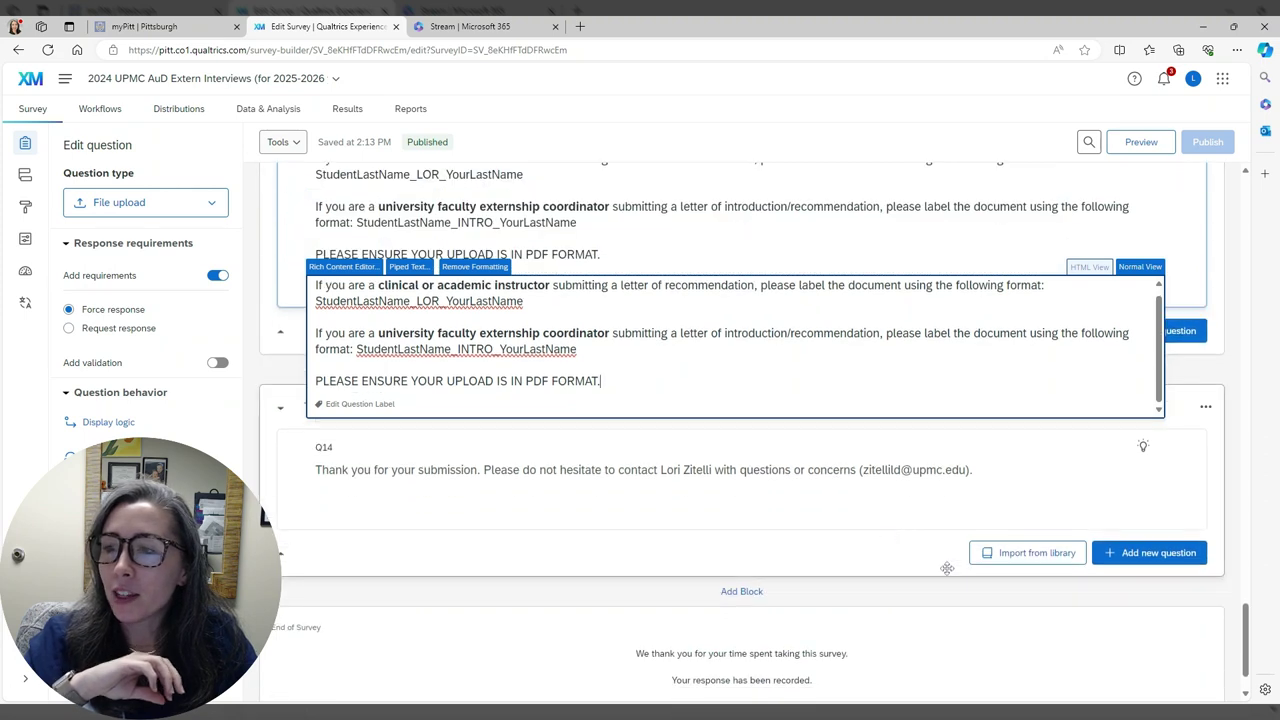
- Close Q12's editor with its wording unchanged, revealing thank-you message Q14
click(910, 588)
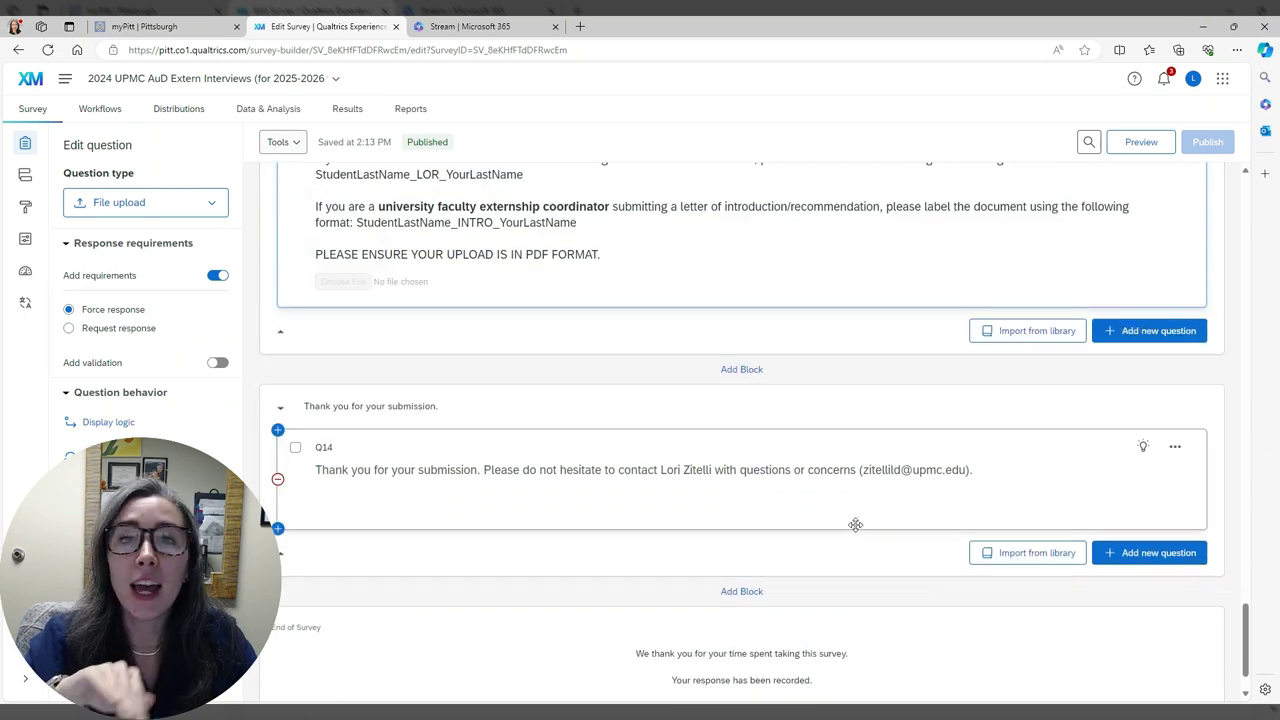